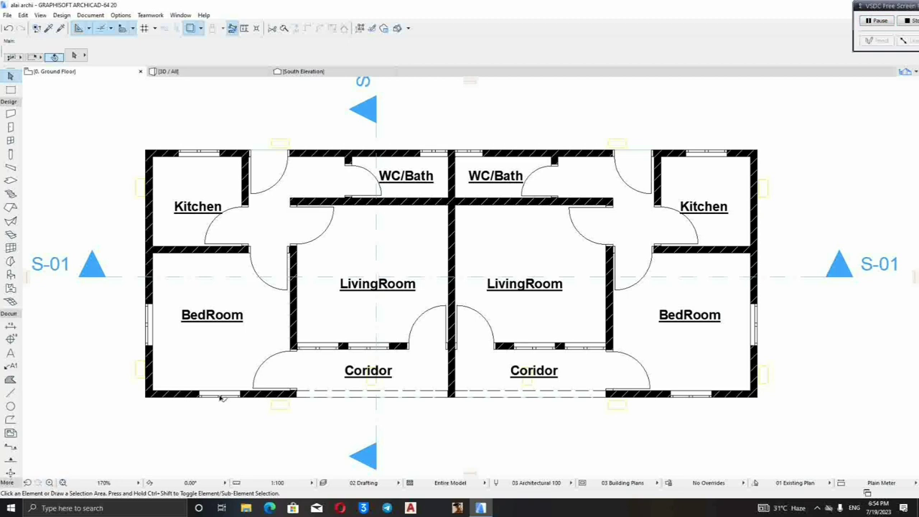
Zoom into the lower-left wall corner beside the window on the Ground Floor plan
left_click(49, 483)
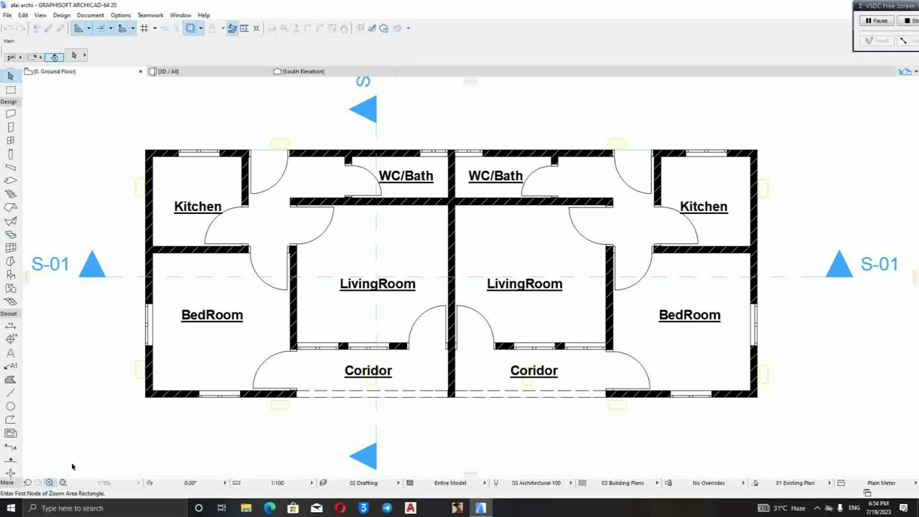
left_click(191, 409)
Draw a line along the wall end's bottom edge and stretch its left endpoint into place
left_click(216, 384)
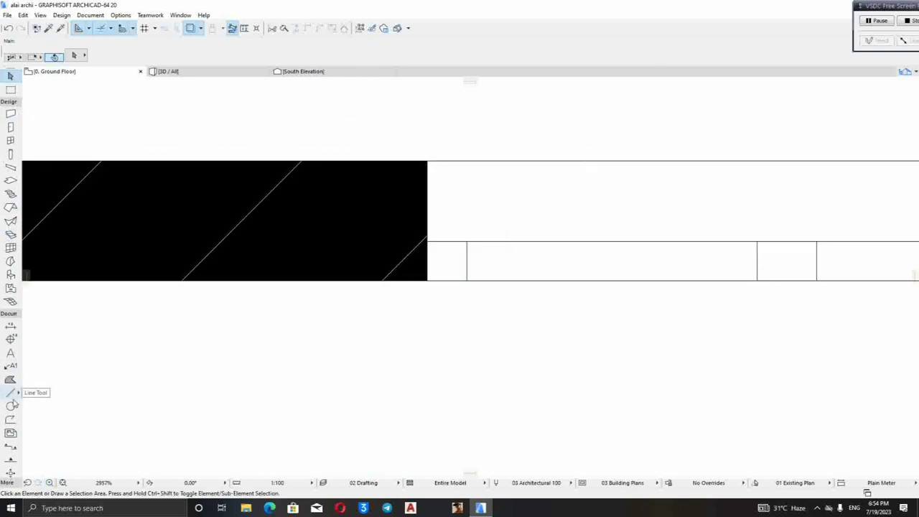
left_click(10, 394)
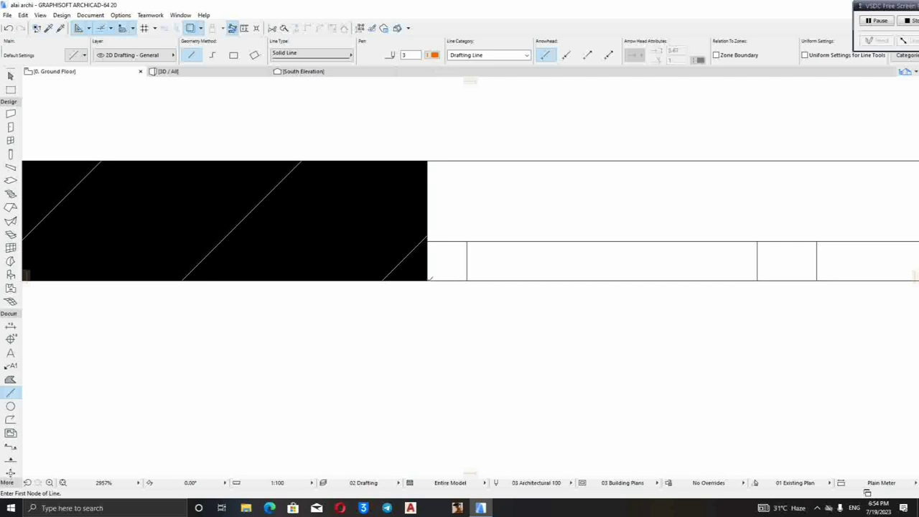
left_click(429, 280)
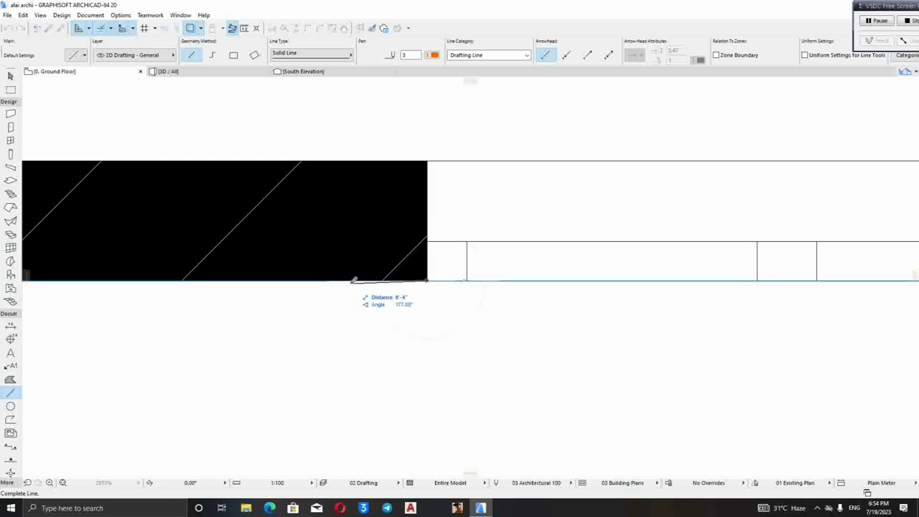
type("0")
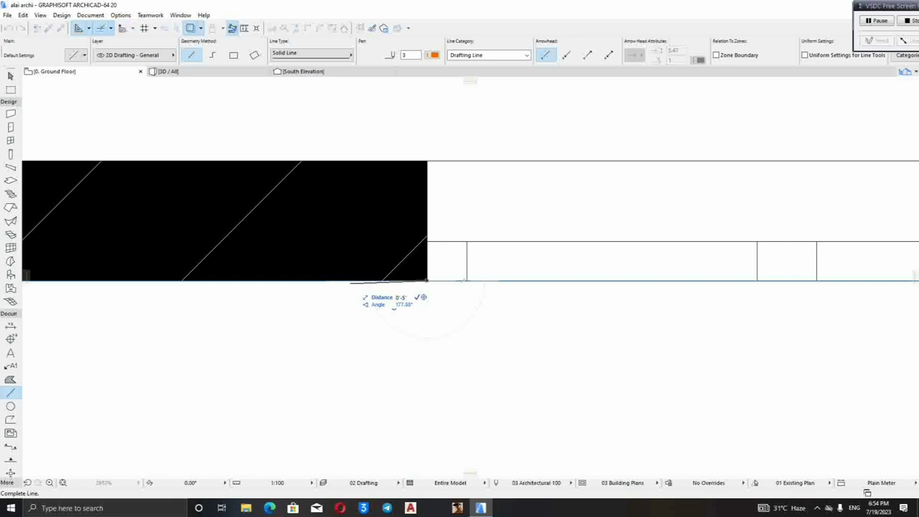
left_click(330, 280)
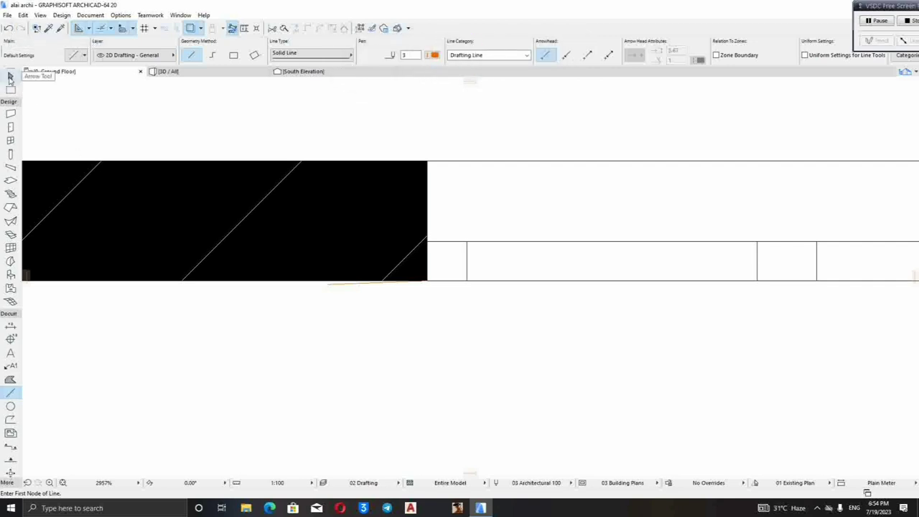
left_click(10, 77)
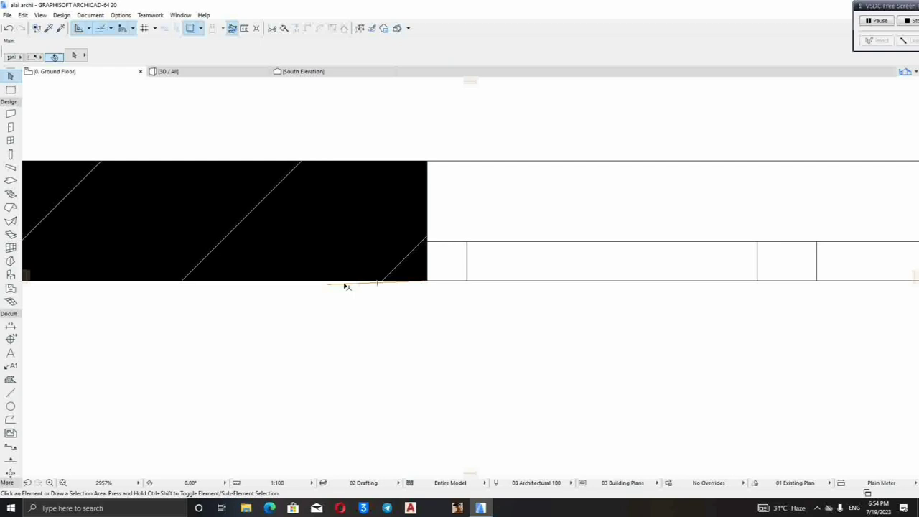
left_click(342, 284)
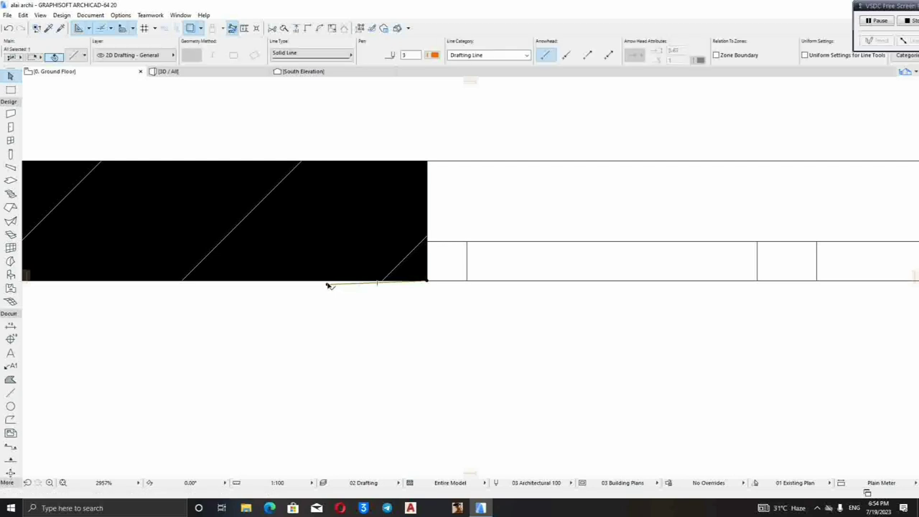
left_click(328, 283)
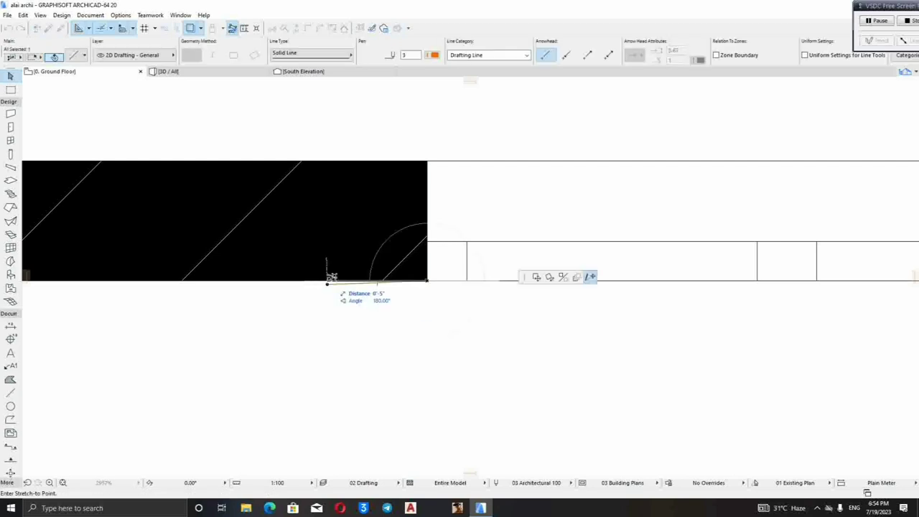
left_click(328, 282)
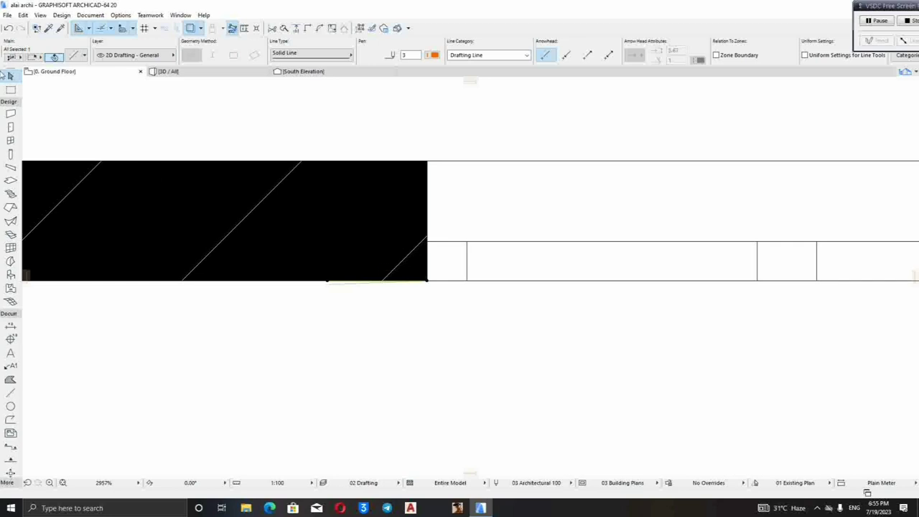
Draw the box's 0'2" left edge, bottom edge and right edge back up to the wall corner
left_click(8, 392)
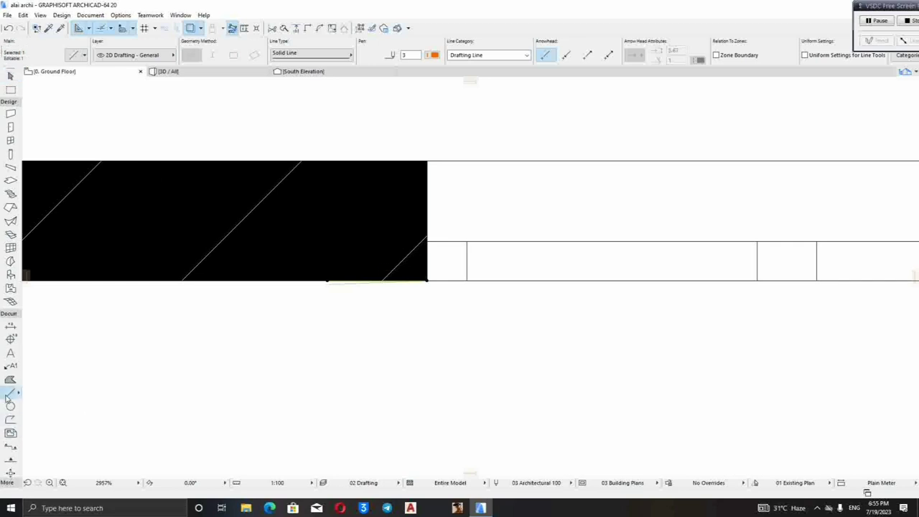
left_click(328, 281)
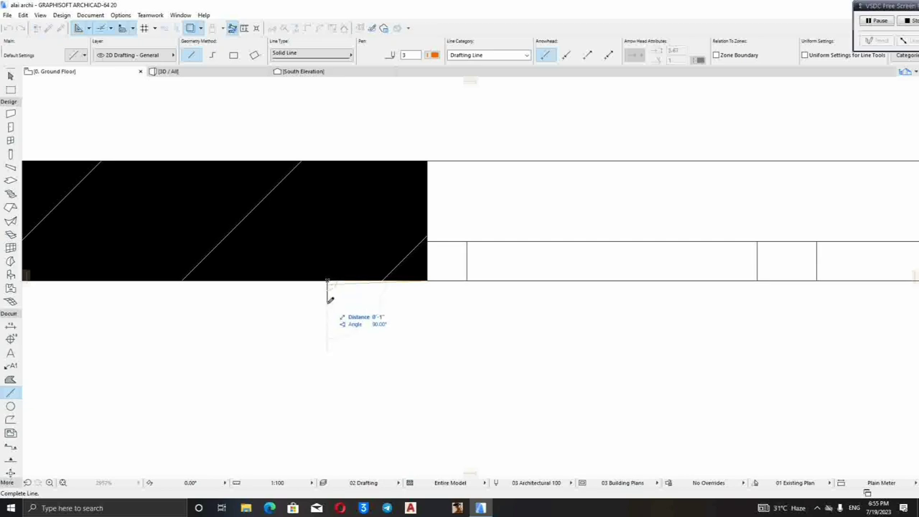
type("0")
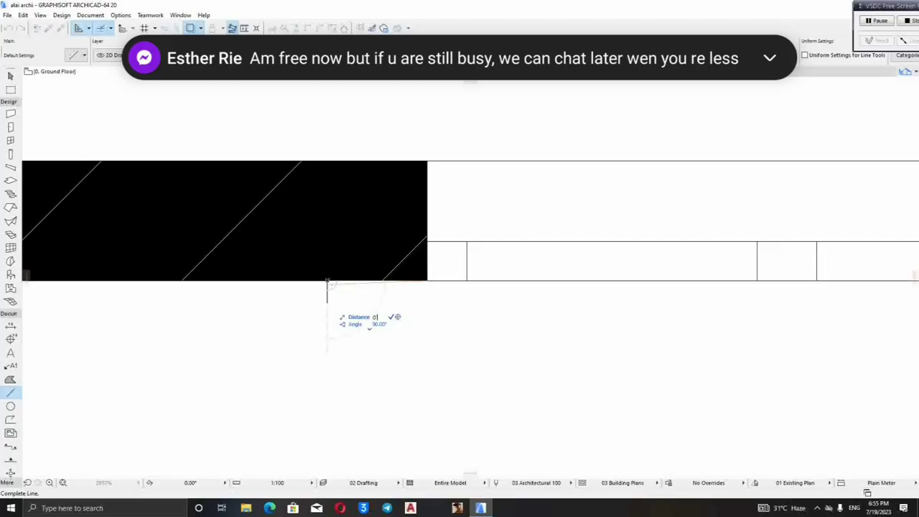
type("'2")
key("Return")
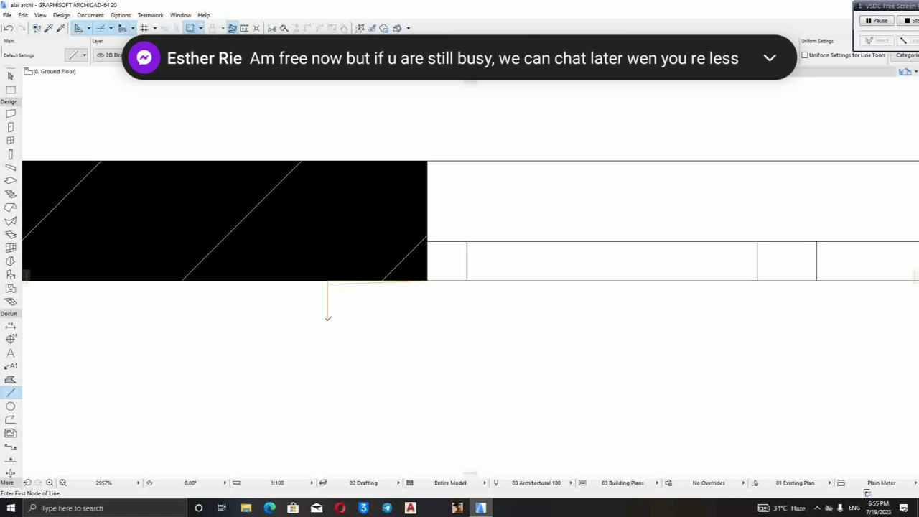
left_click(328, 319)
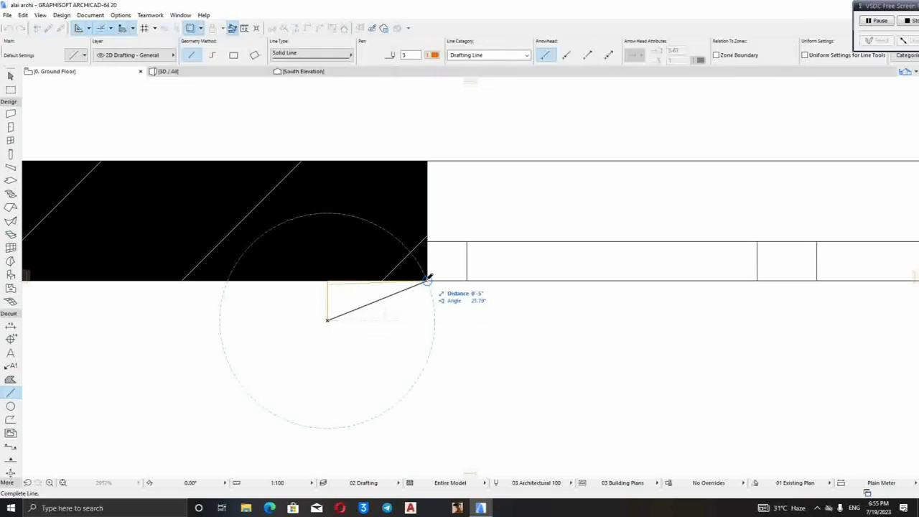
left_click(427, 319)
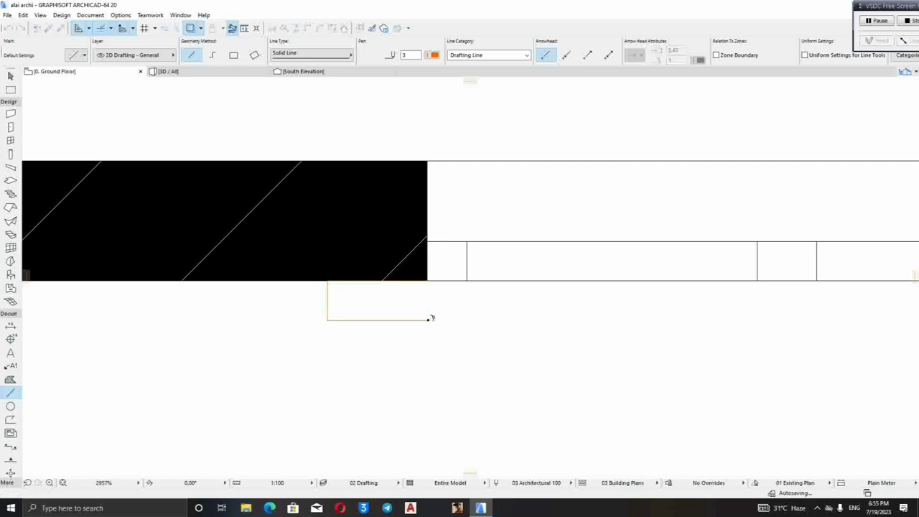
left_click(428, 281)
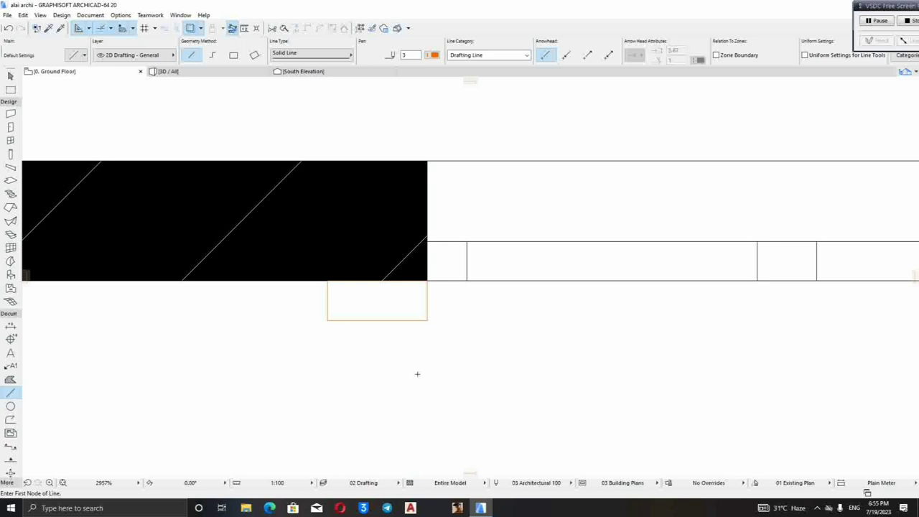
Draw a stepped zigzag profile from the box's top-left corner down to its bottom edge
left_click(326, 281)
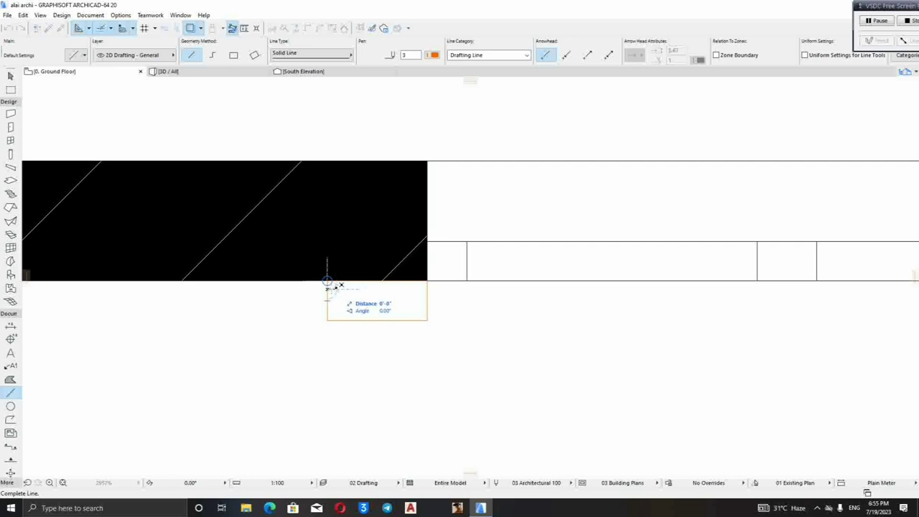
left_click(339, 284)
left_click(339, 286)
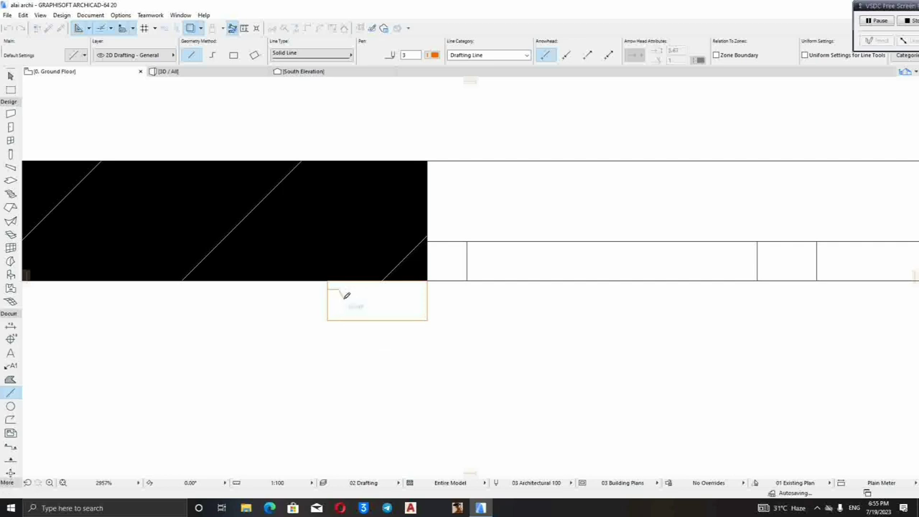
left_click(344, 295)
left_click(343, 297)
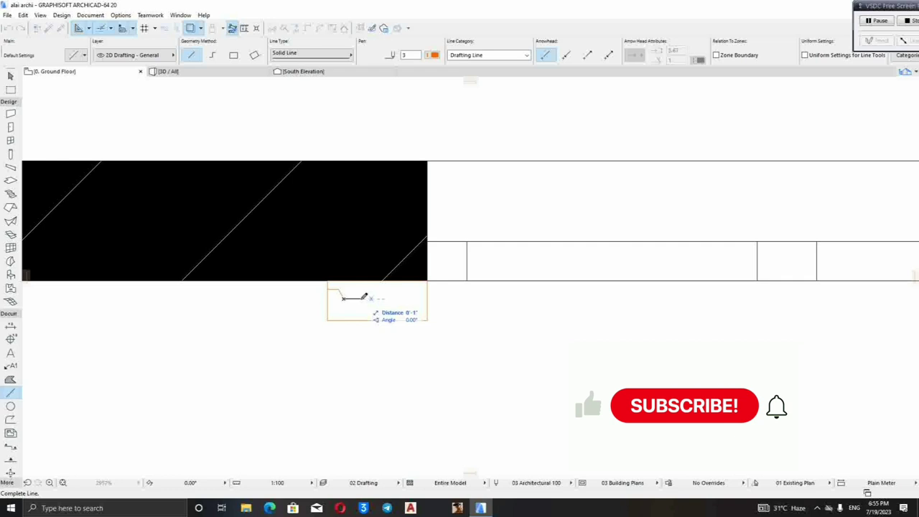
left_click(363, 298)
left_click(361, 298)
left_click(361, 308)
left_click(362, 309)
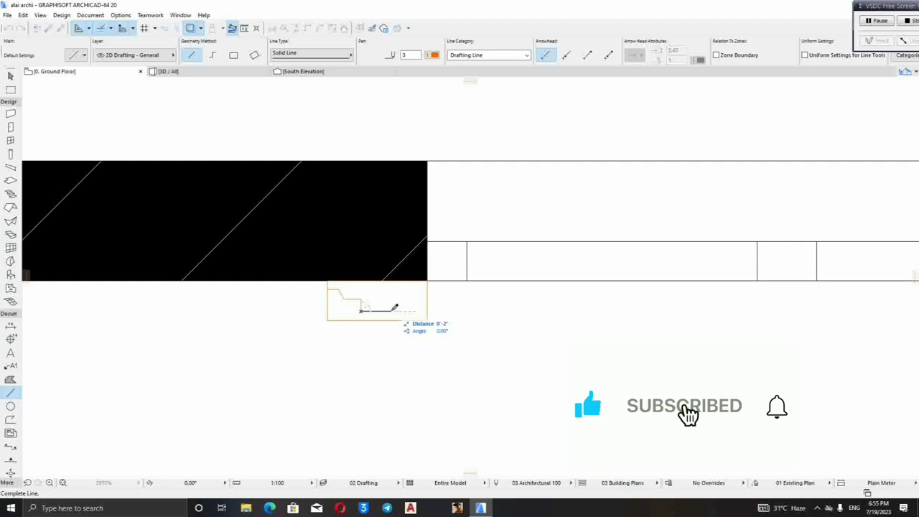
left_click(392, 309)
left_click(393, 309)
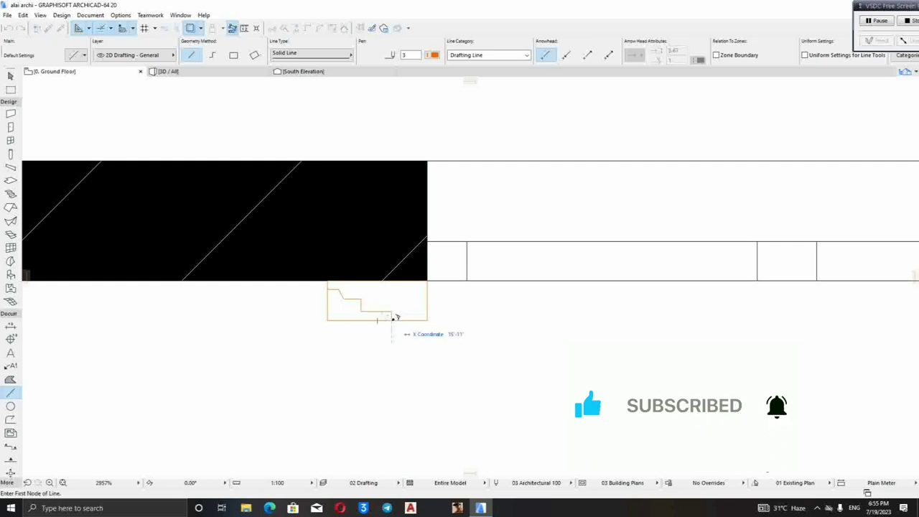
left_click(392, 315)
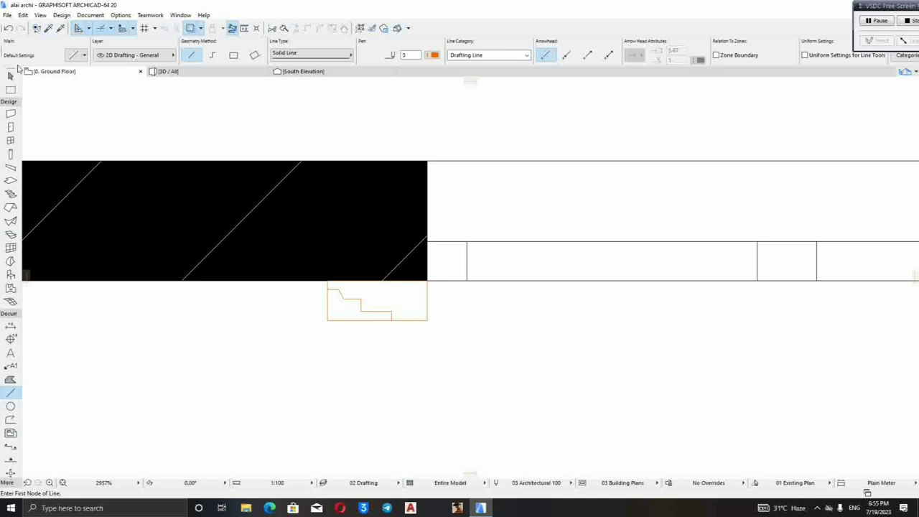
left_click(10, 76)
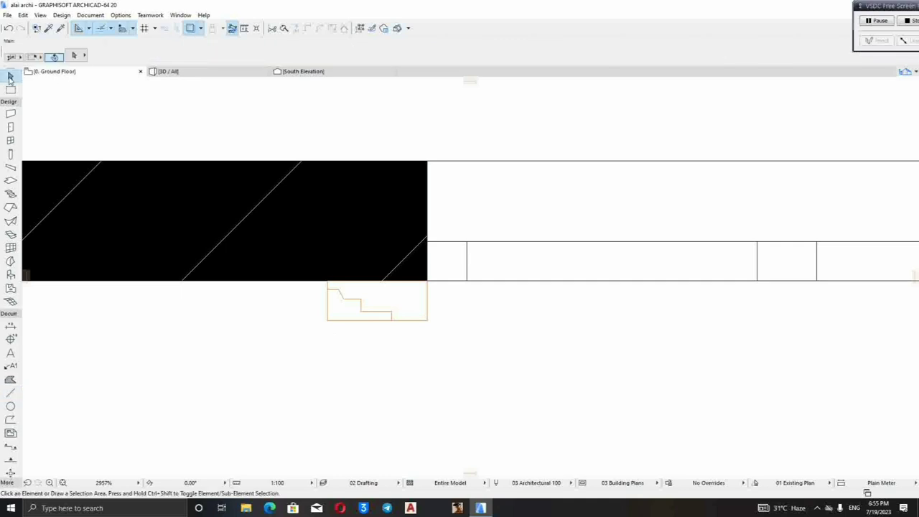
Stretch the left edge up to the profile start and shorten the bottom edge to the last step
left_click(328, 316)
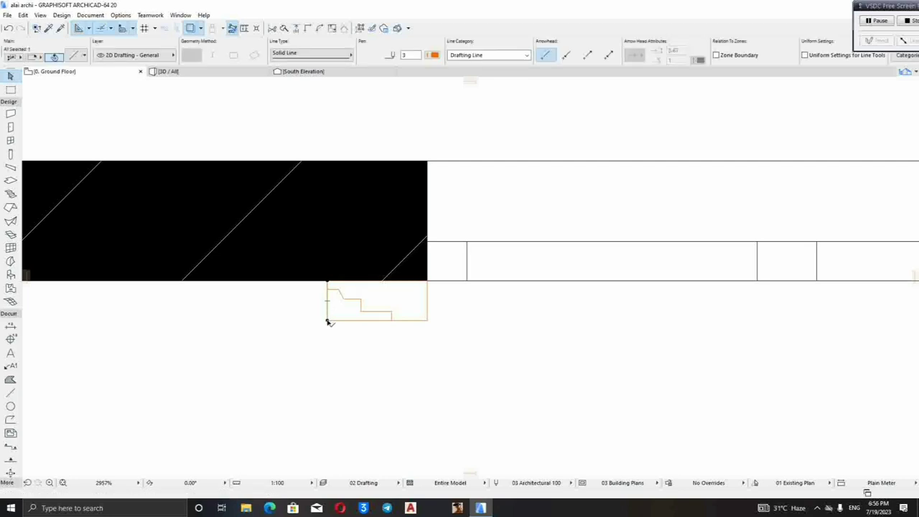
left_click(328, 322)
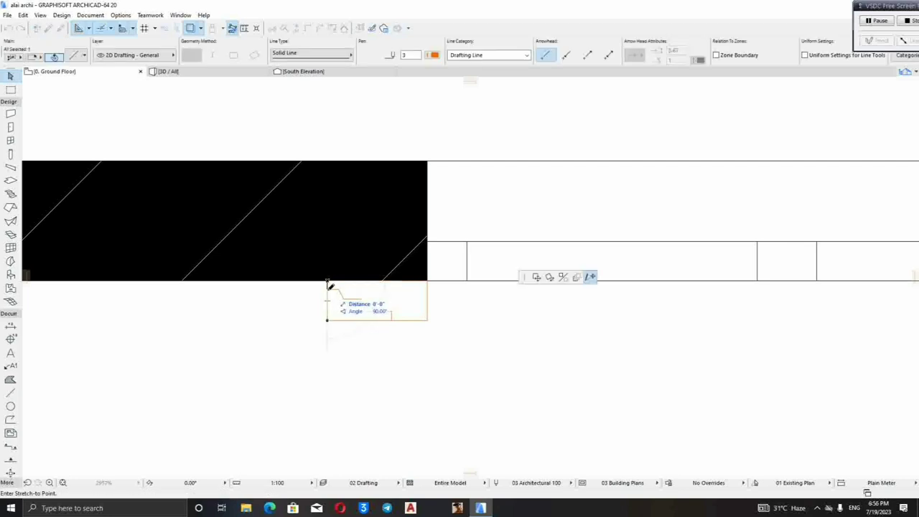
left_click(329, 284)
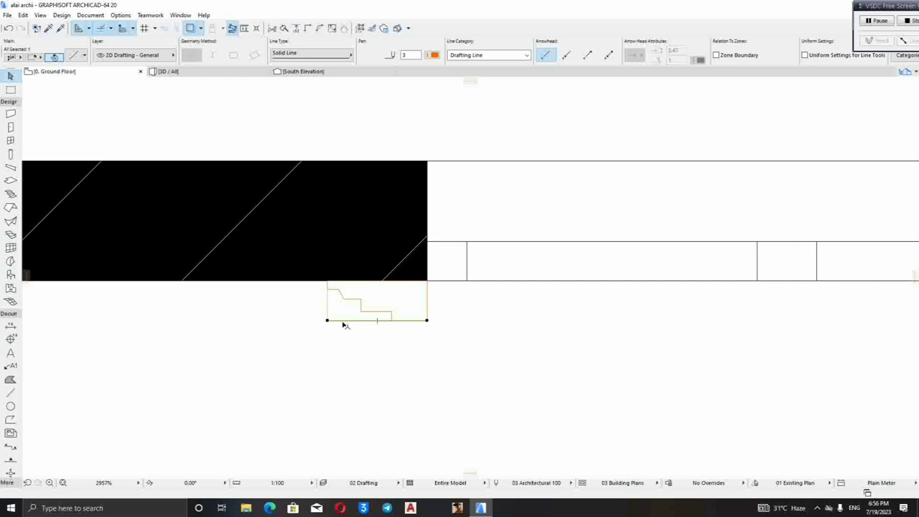
left_click(329, 320)
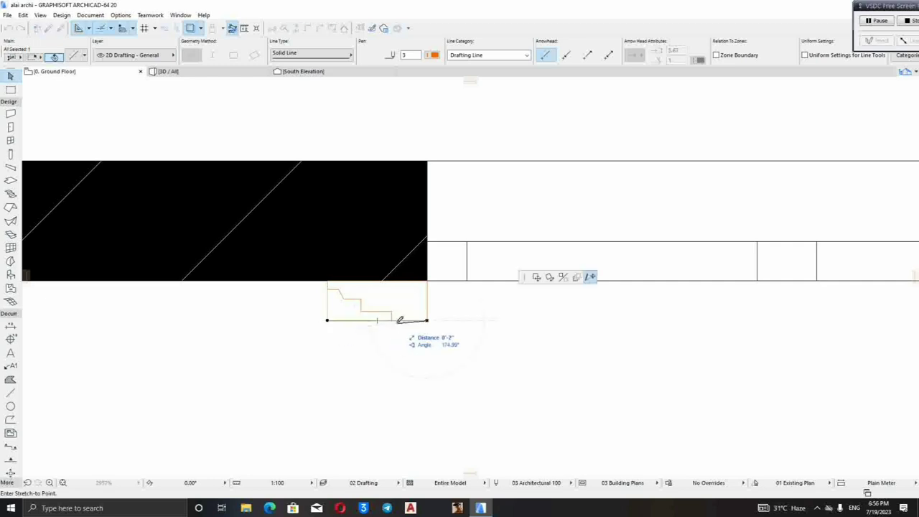
left_click(392, 320)
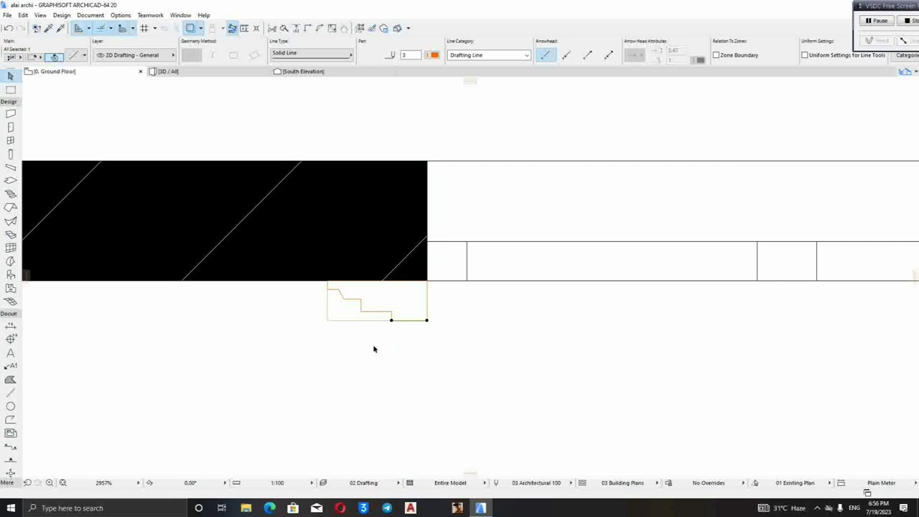
left_click(411, 319)
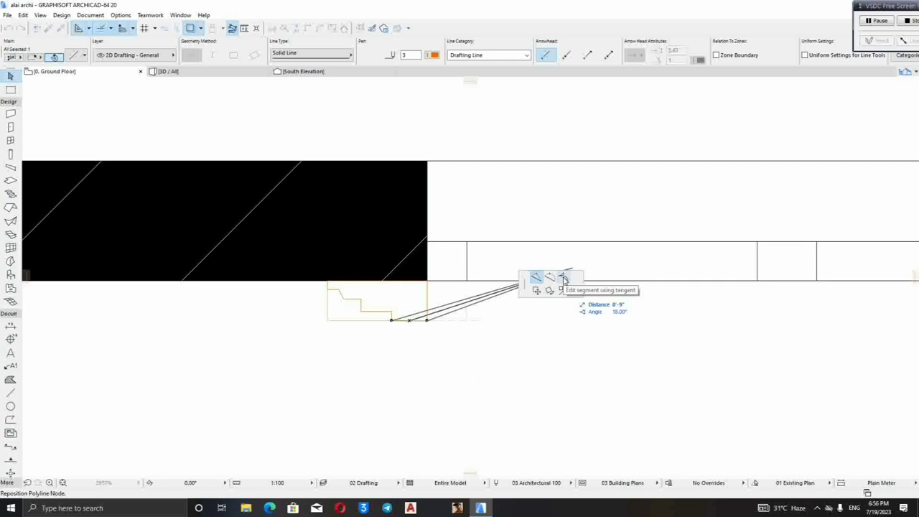
Curve the profile's bottom edge and lower step edges into tangent arcs
left_click(564, 278)
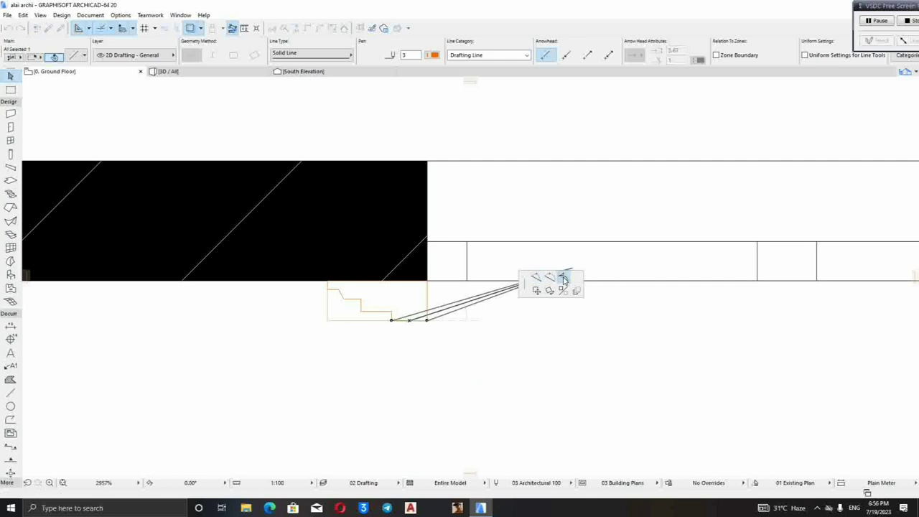
left_click(416, 322)
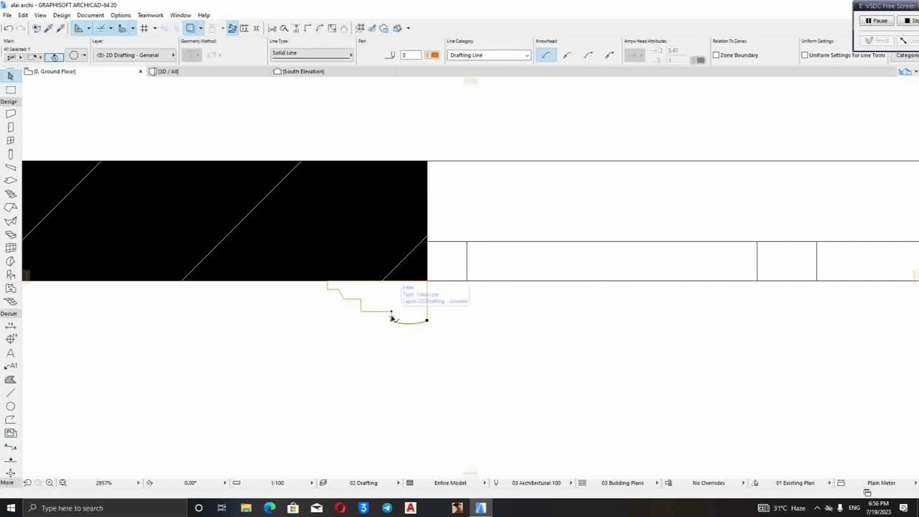
key("Escape")
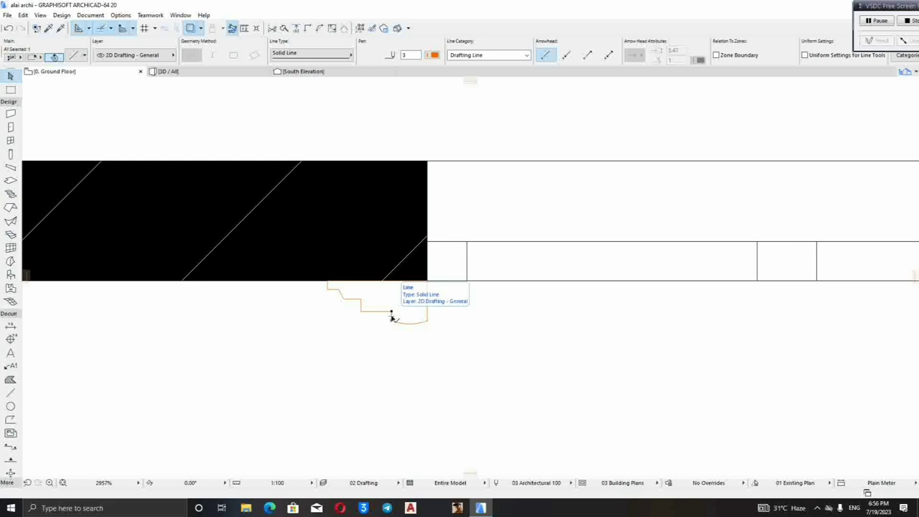
left_click(392, 316)
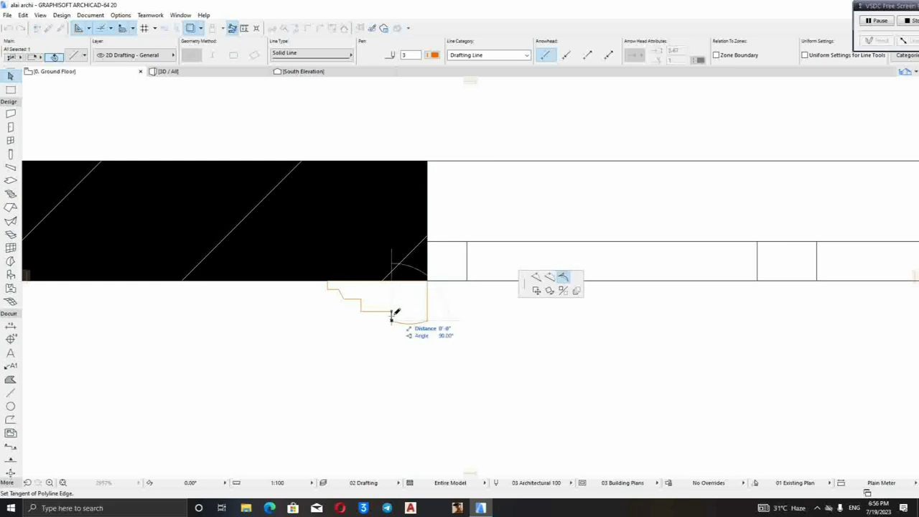
left_click(392, 315)
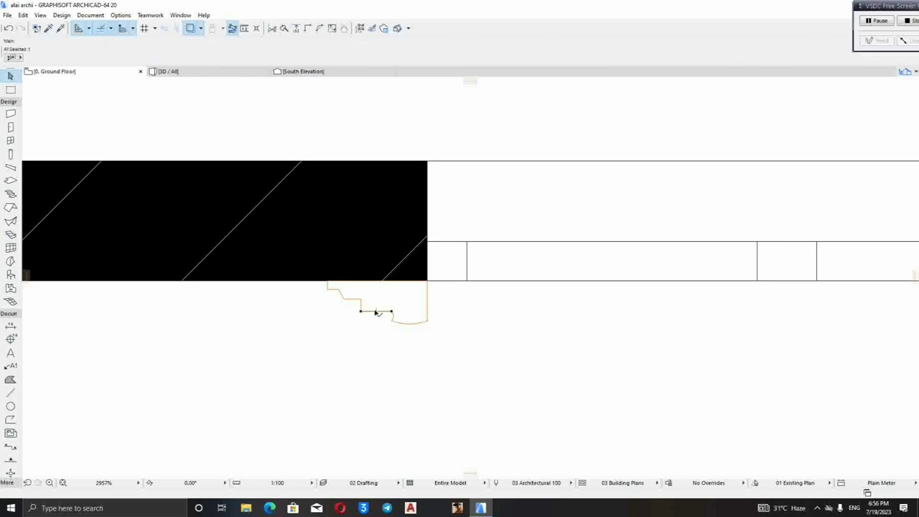
left_click(376, 311)
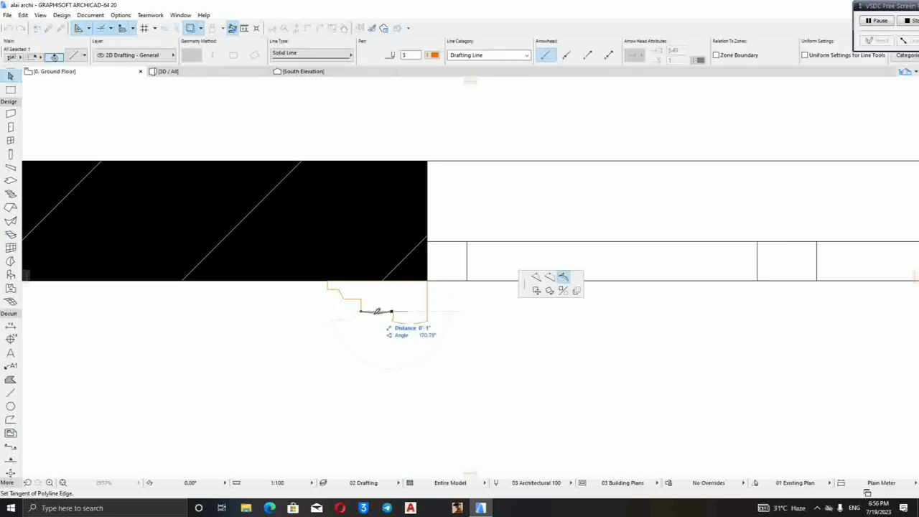
left_click(376, 310)
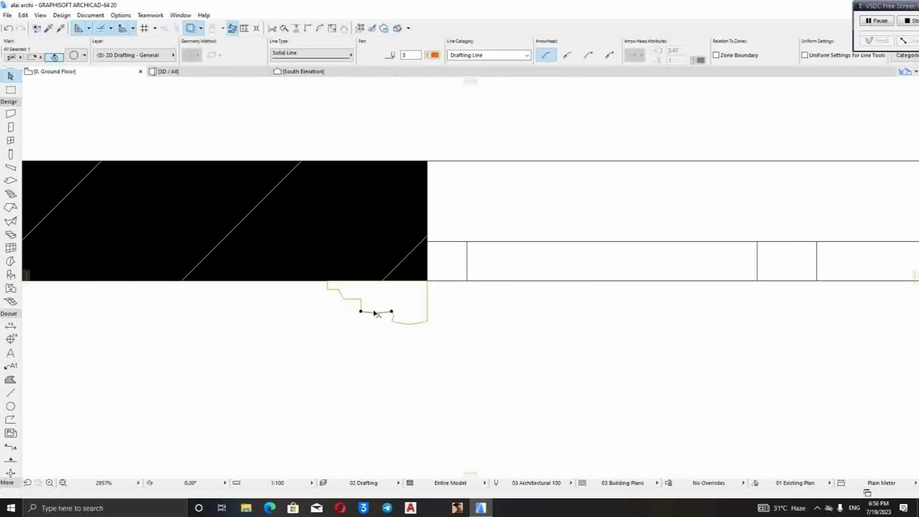
left_click(375, 312)
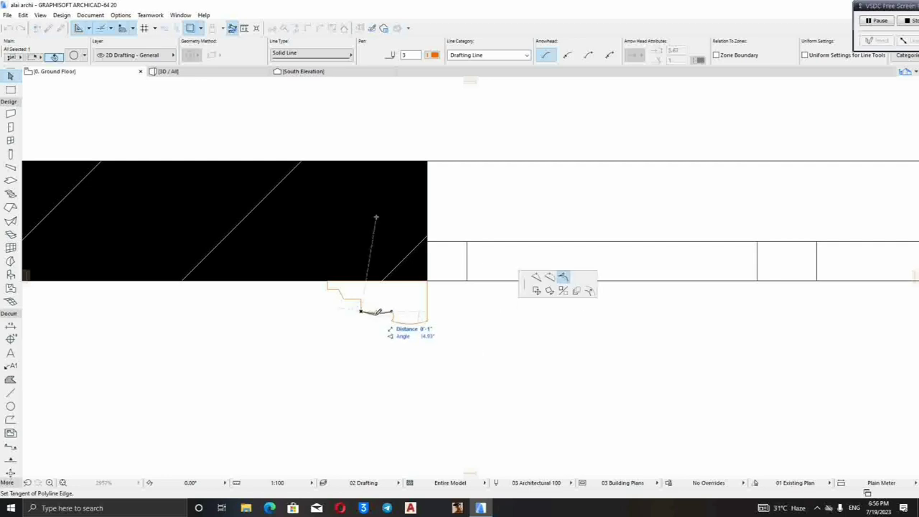
left_click(374, 311)
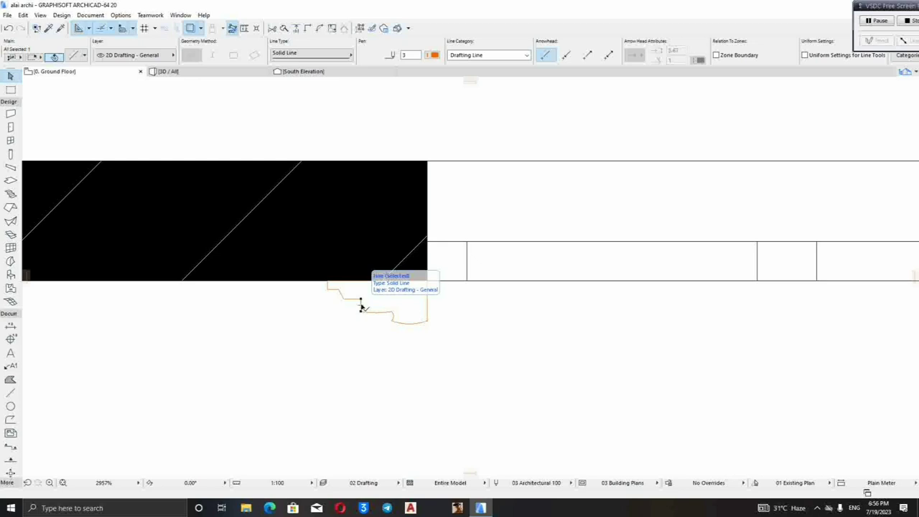
Curve the vertical step edge and the upper step edge into small arcs
left_click(361, 308)
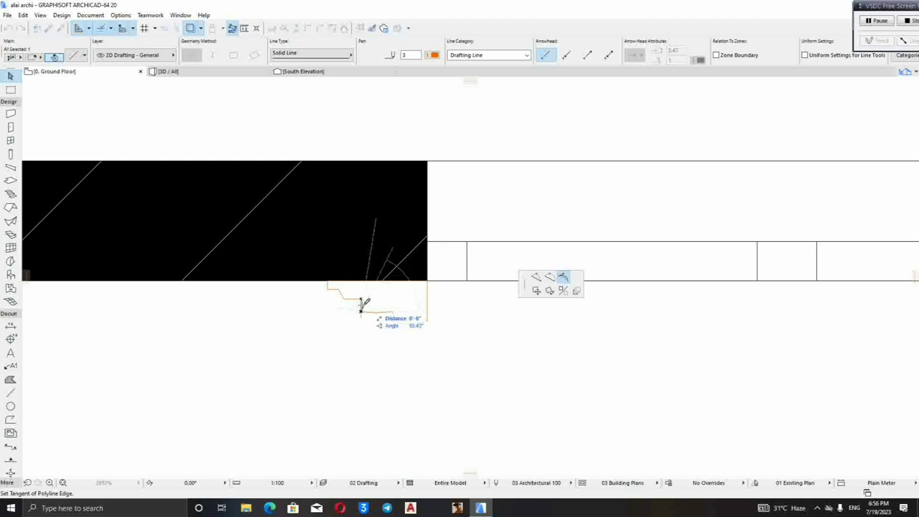
left_click(360, 304)
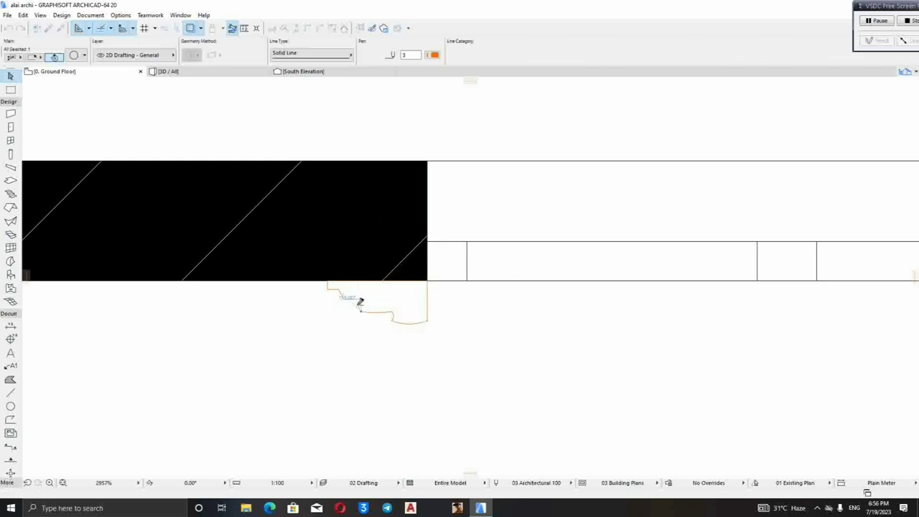
key("Escape")
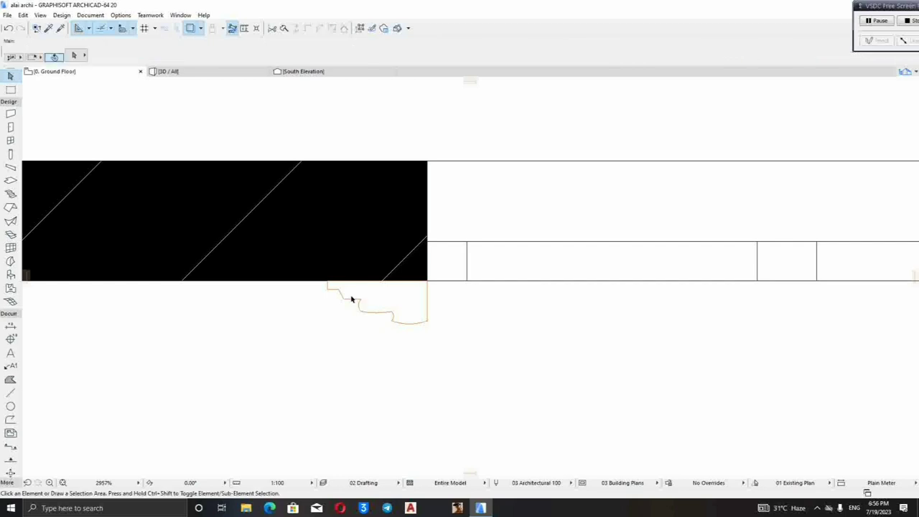
left_click(352, 301)
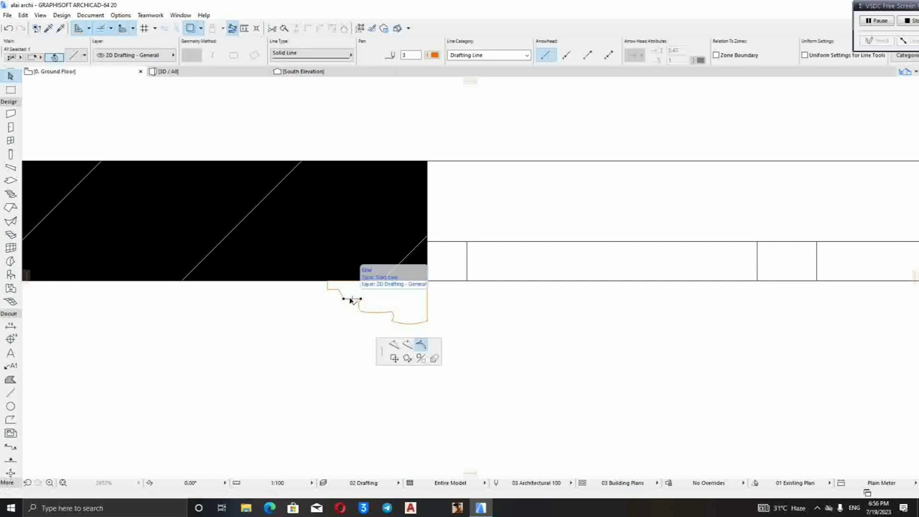
left_click(352, 299)
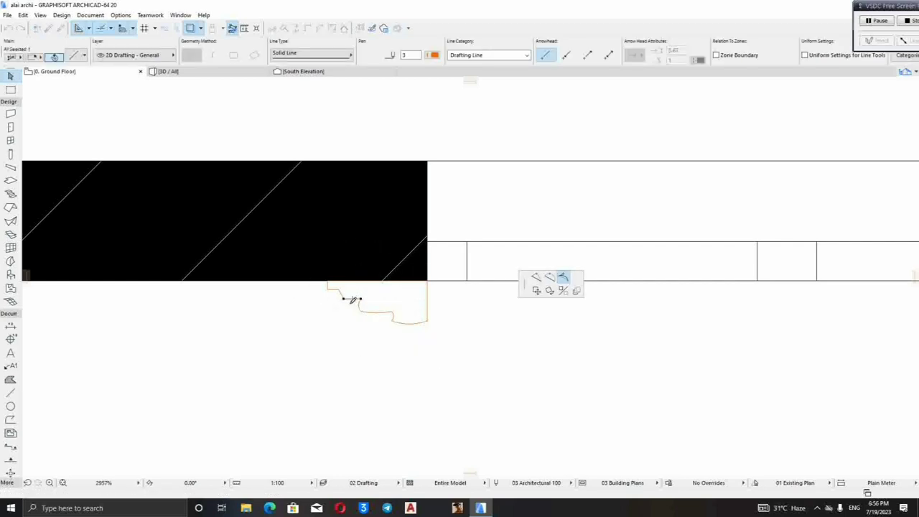
left_click(352, 300)
key("Escape")
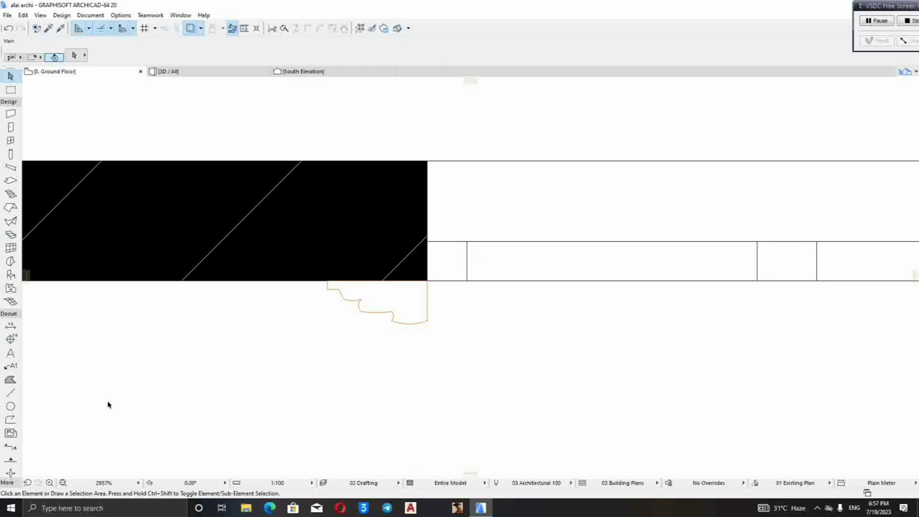
Fill the closed curved profile outline with a Morph using the magic wand
left_click(11, 262)
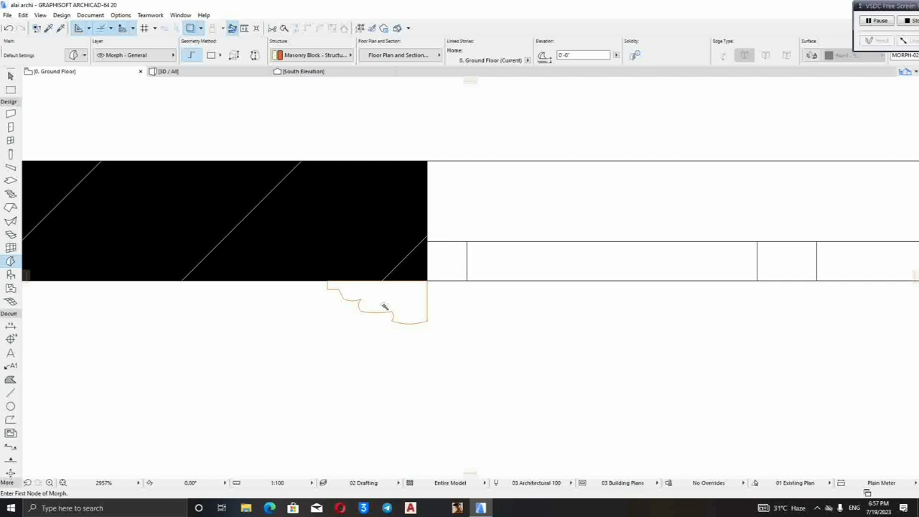
left_click(384, 306)
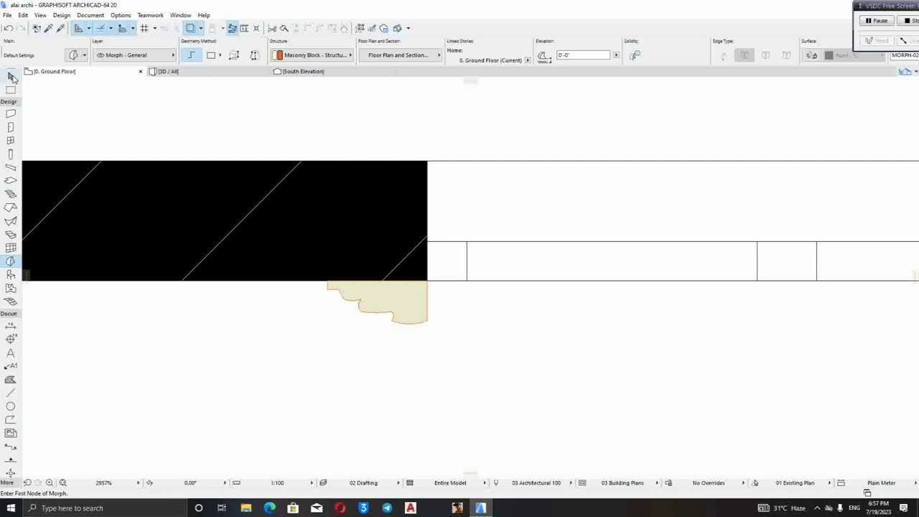
Select the whole profile morph and drag a copy of it to the left beneath the wall
left_click(11, 76)
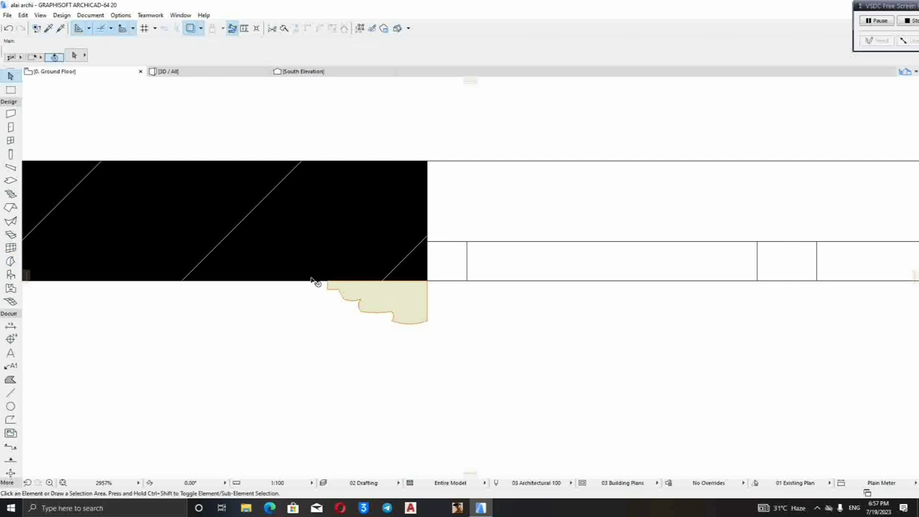
left_click(403, 305)
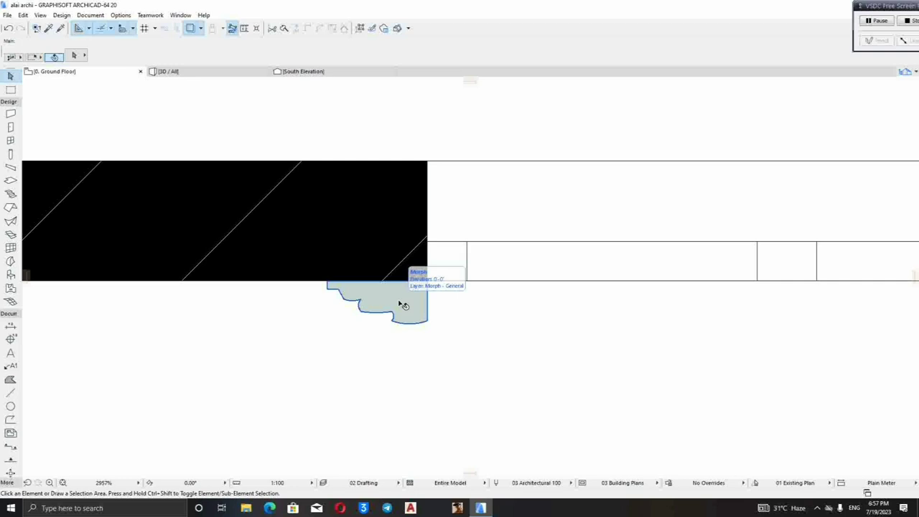
left_click(402, 305)
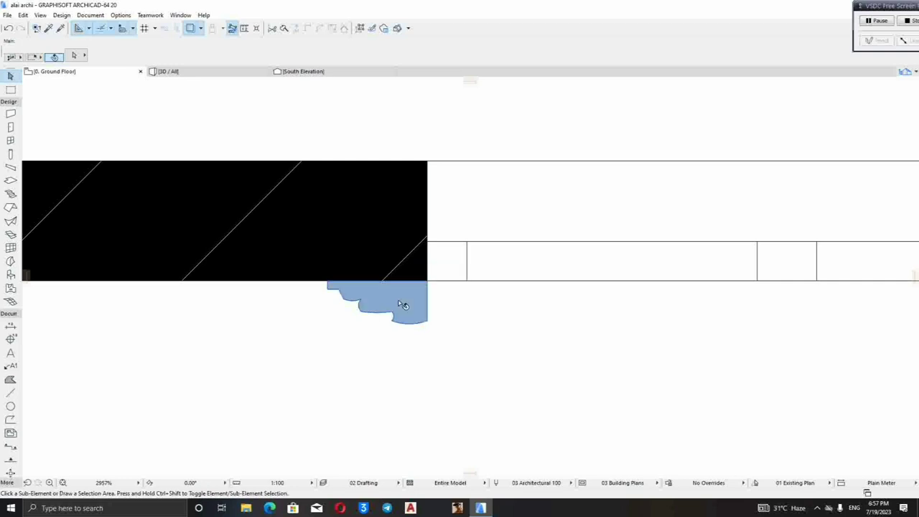
left_click(403, 305)
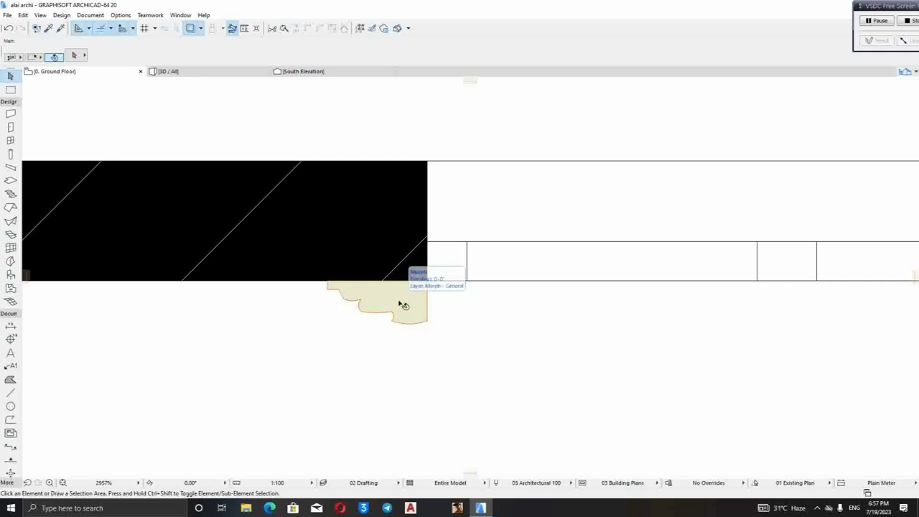
left_click(403, 305)
left_click(403, 306)
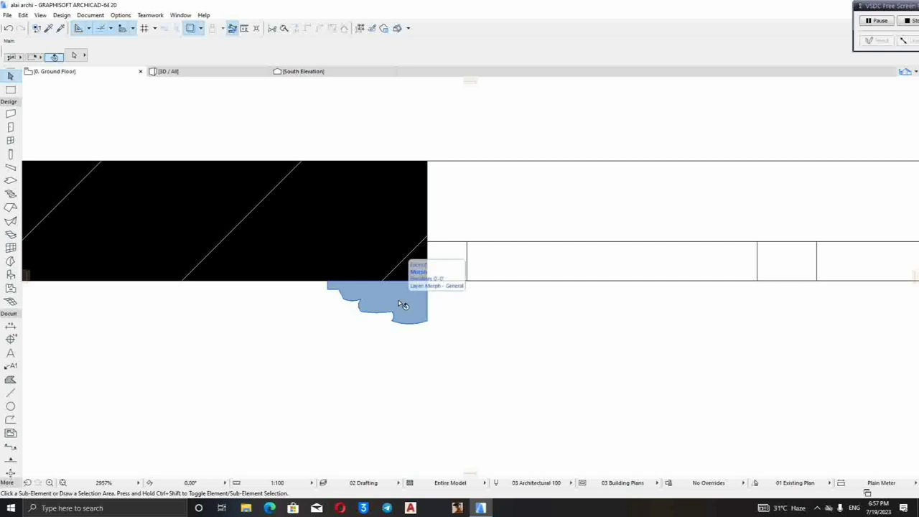
left_click(417, 345)
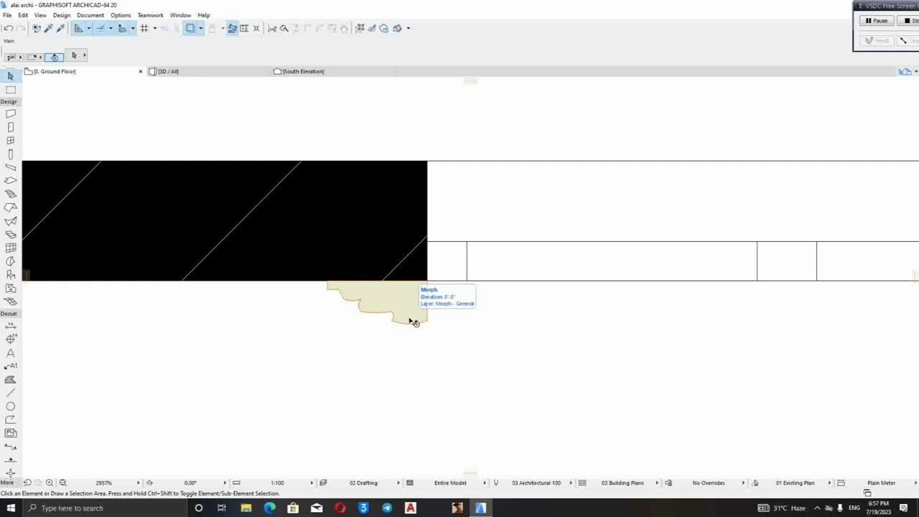
left_click(414, 321)
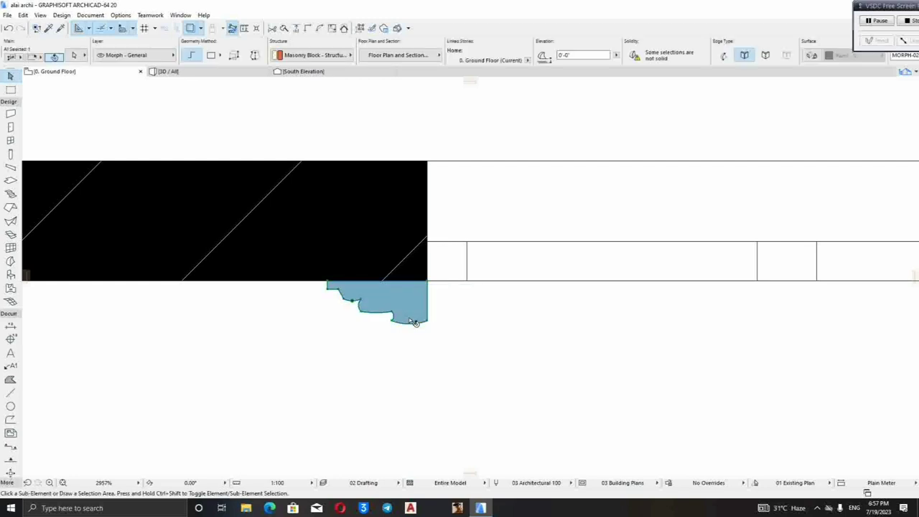
key("ctrl+shift+d")
left_click(414, 328)
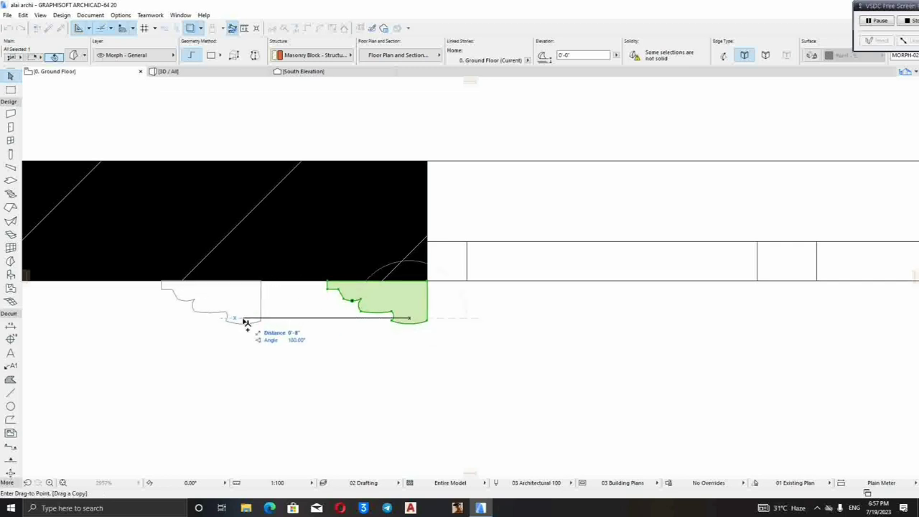
left_click(245, 322)
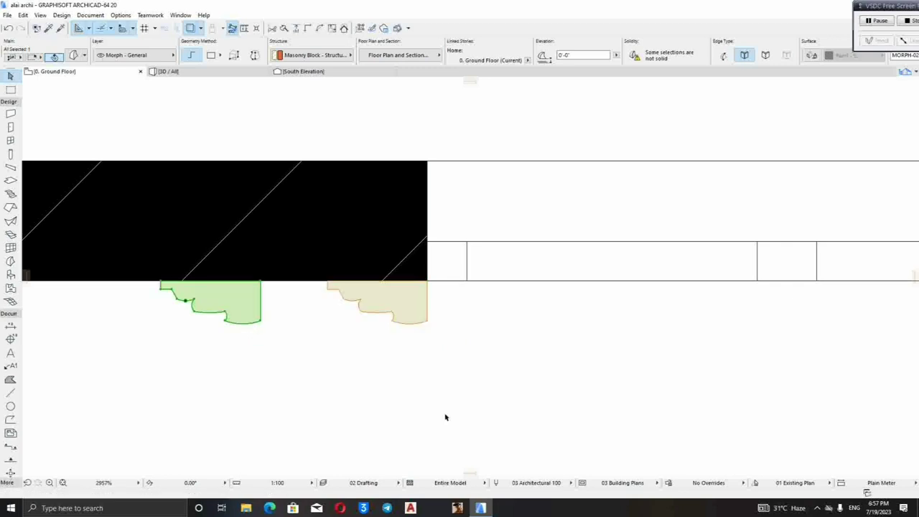
left_click(346, 369)
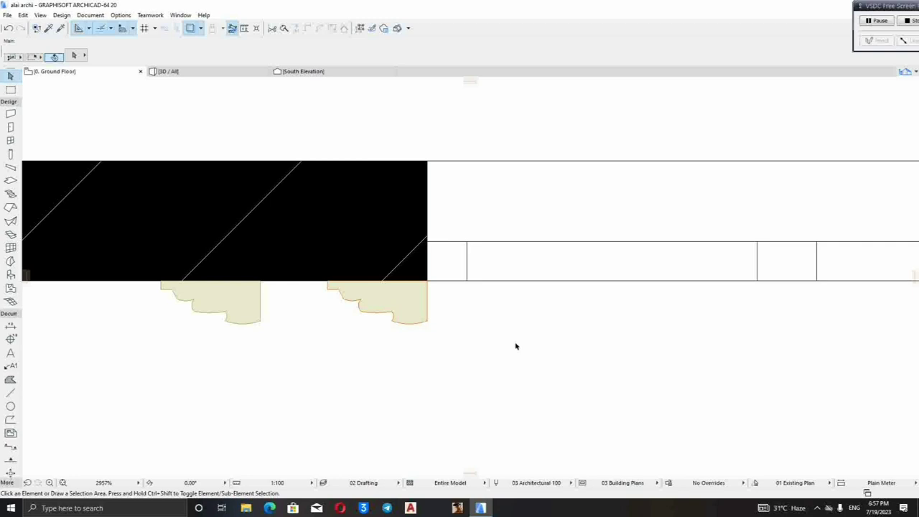
left_click(416, 314)
Open the 3D view, fit the whole house, and orbit to a straight-on front view
left_click(182, 75)
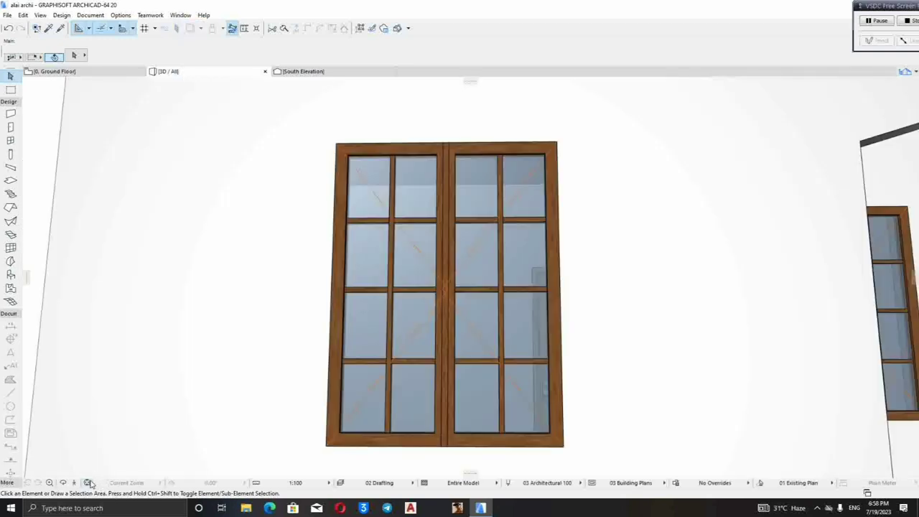
left_click(87, 482)
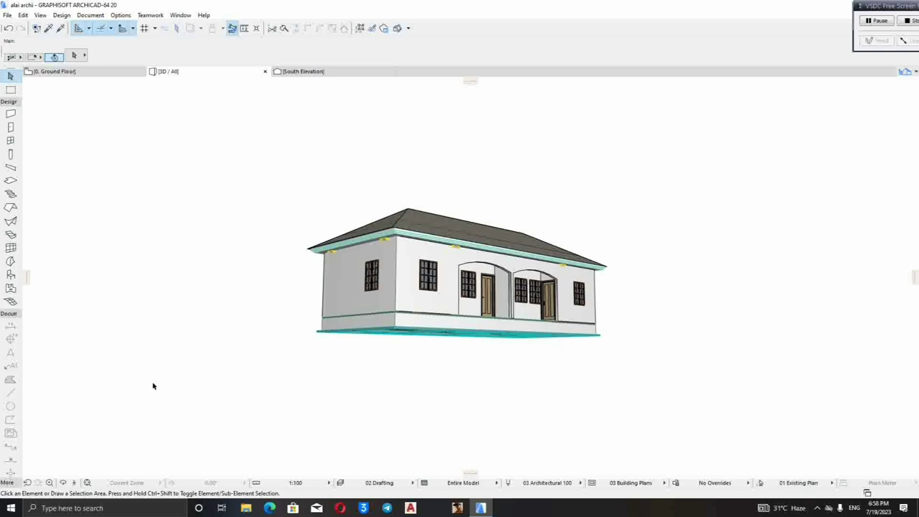
left_click(63, 483)
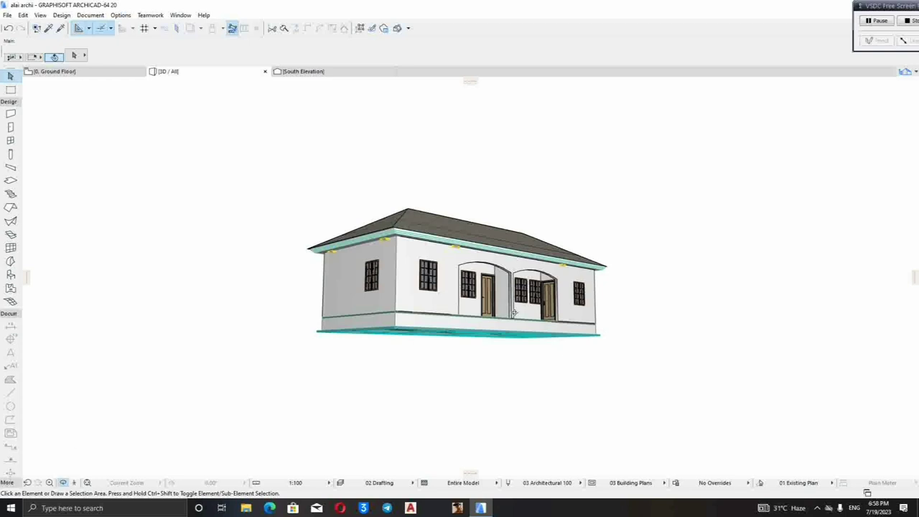
left_click_drag(512, 313, 302, 315)
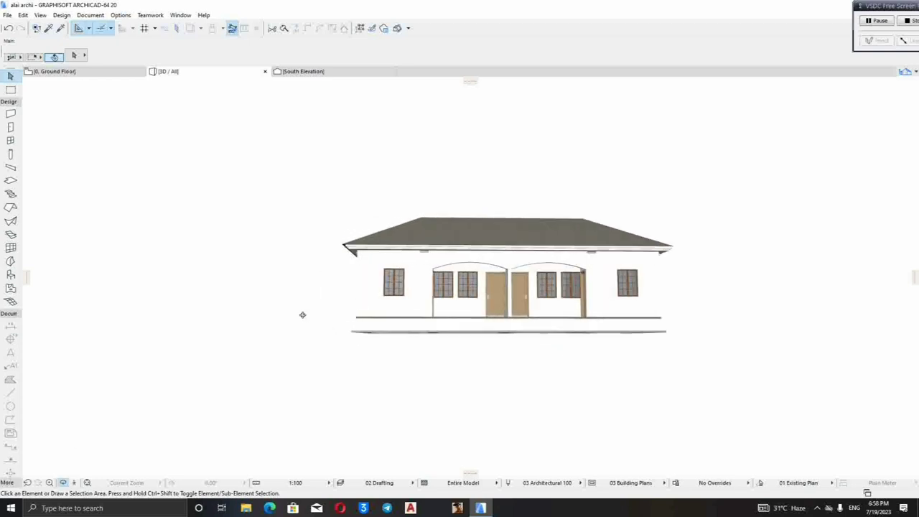
Zoom in on the left front window and select the stepped profile morph at the wall base
left_click(49, 482)
left_click(411, 332)
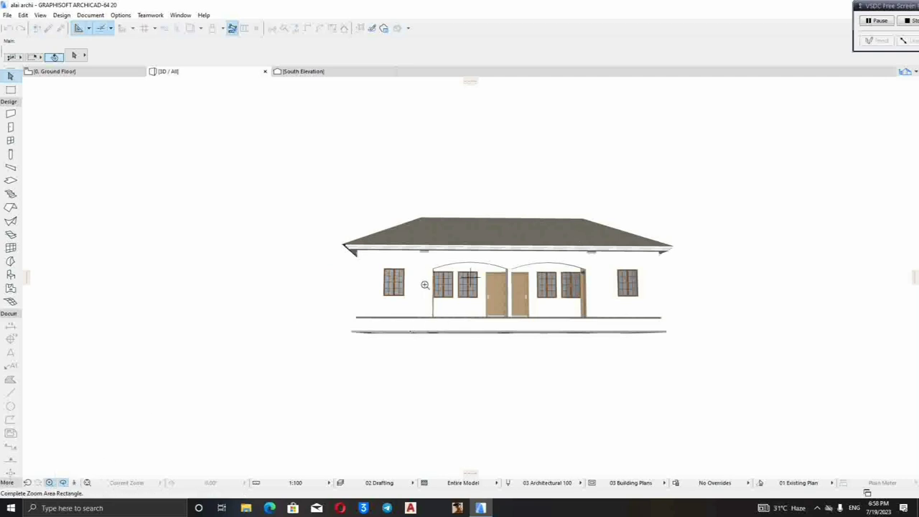
left_click(413, 343)
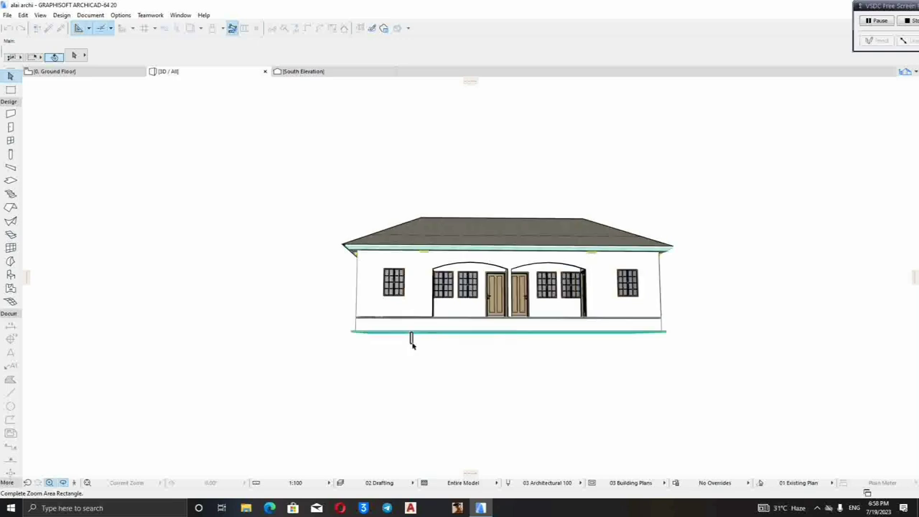
left_click(49, 482)
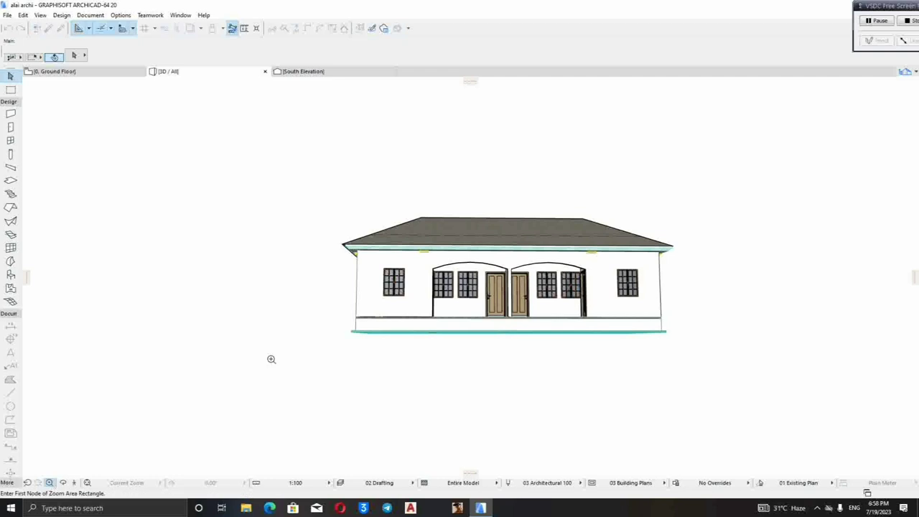
left_click(374, 325)
left_click(421, 256)
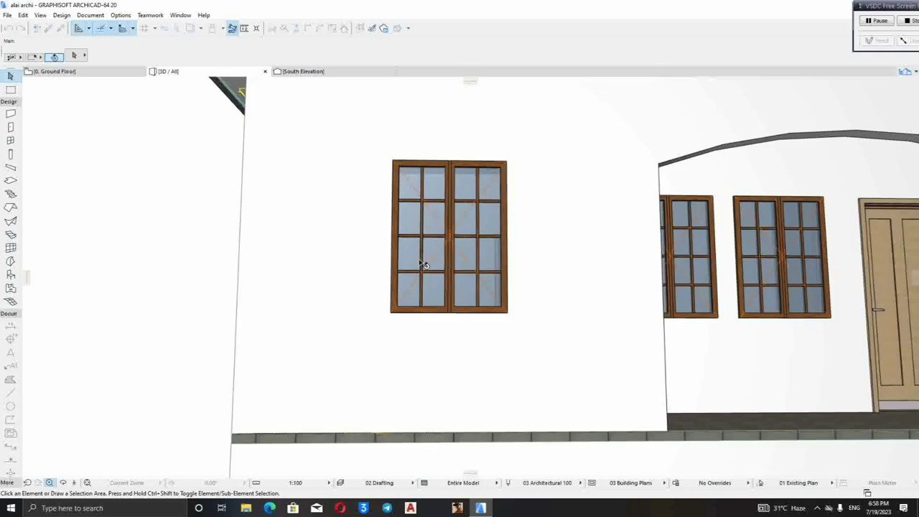
left_click(388, 435)
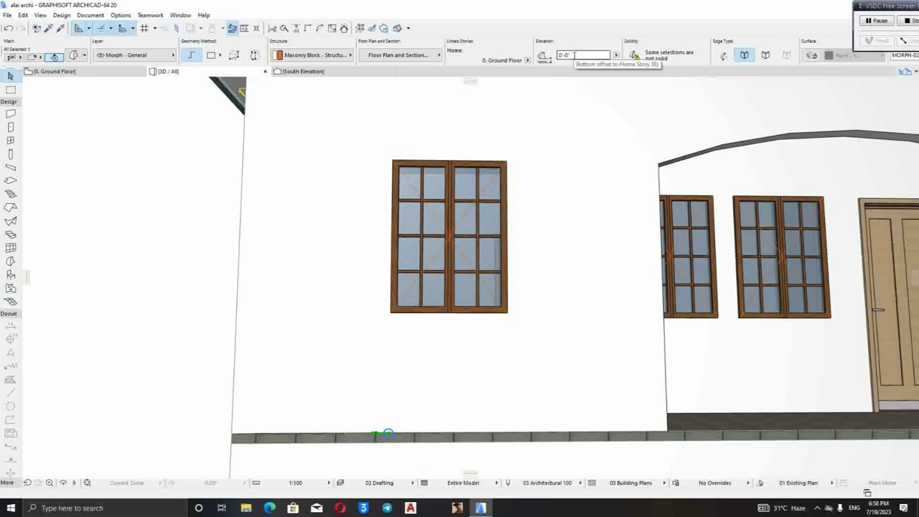
Restore the deleted morph, set its elevation to 3'-0", and zoom in close on the window
key("Escape")
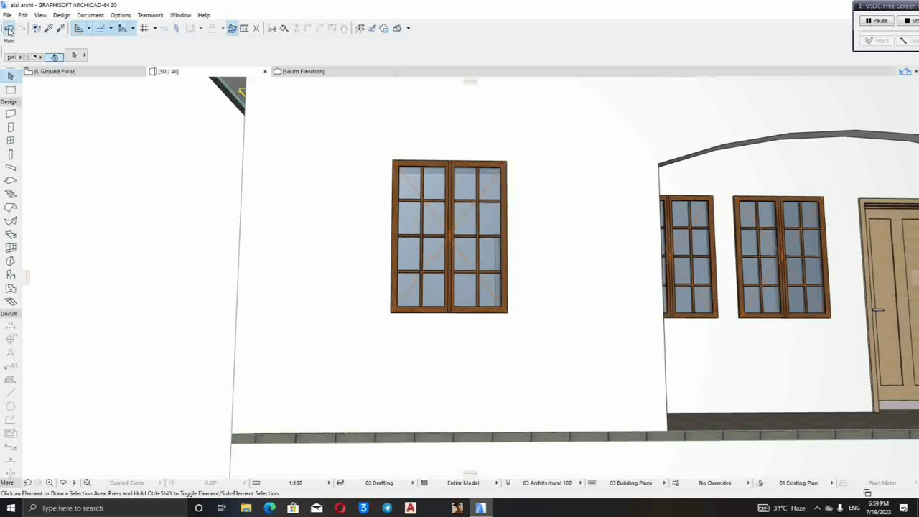
key("ctrl+z")
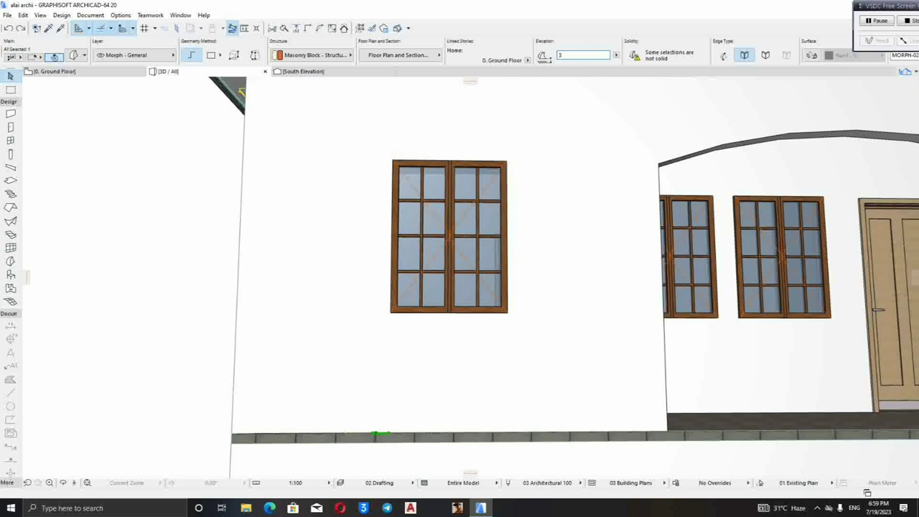
key("Return")
left_click(48, 483)
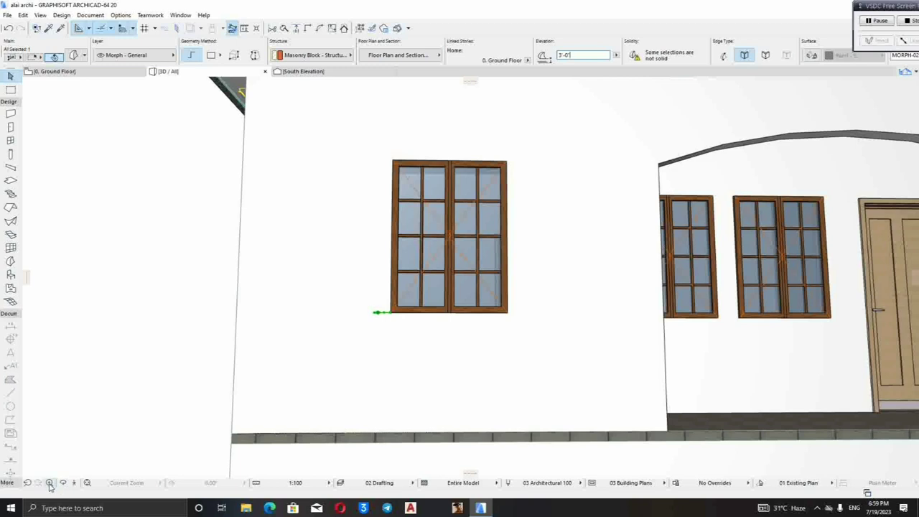
left_click(361, 342)
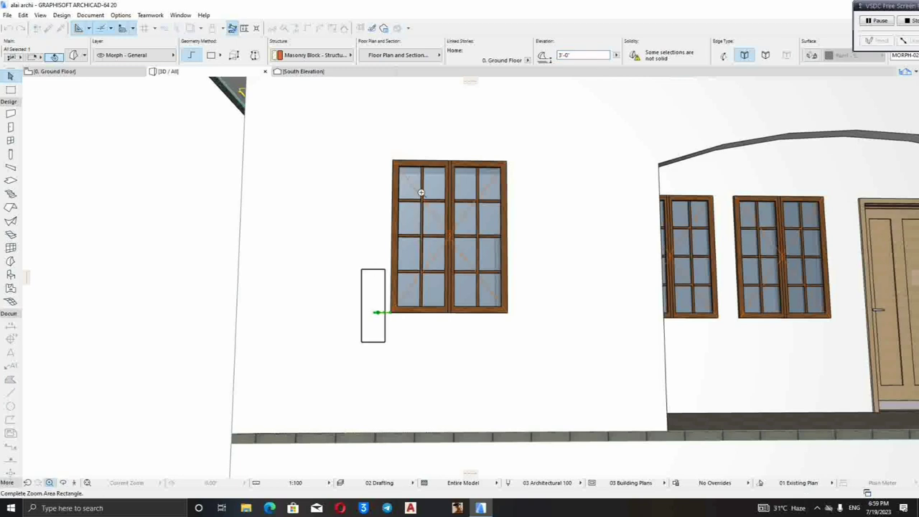
left_click(545, 124)
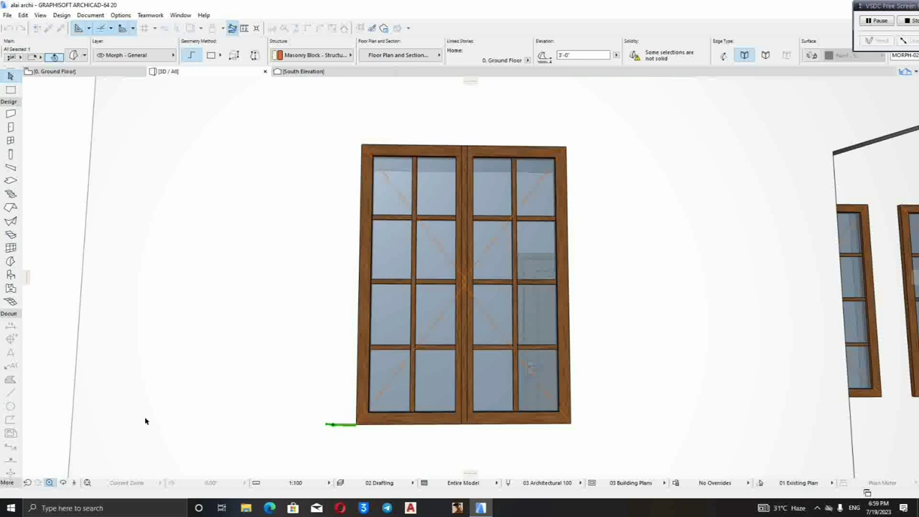
Extrude the profile up the window's left side, across the top, down the right, and along the bottom
left_click(359, 426)
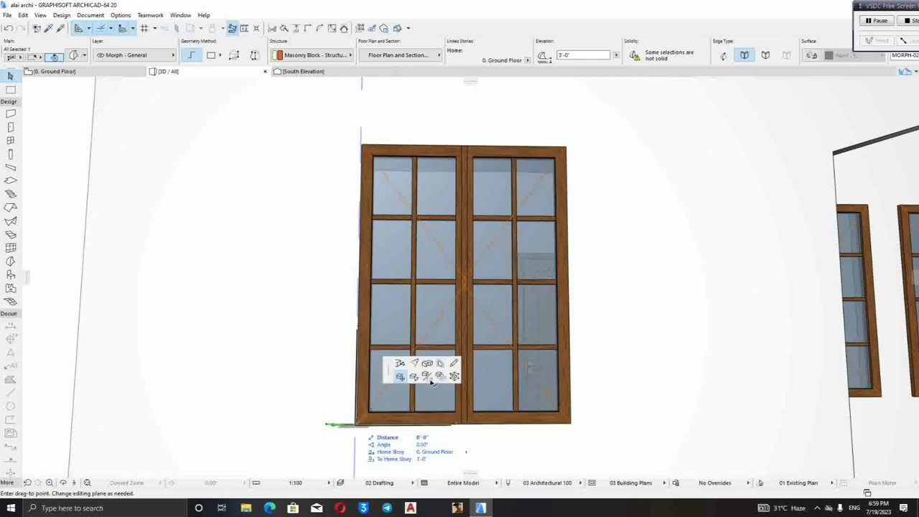
left_click(563, 289)
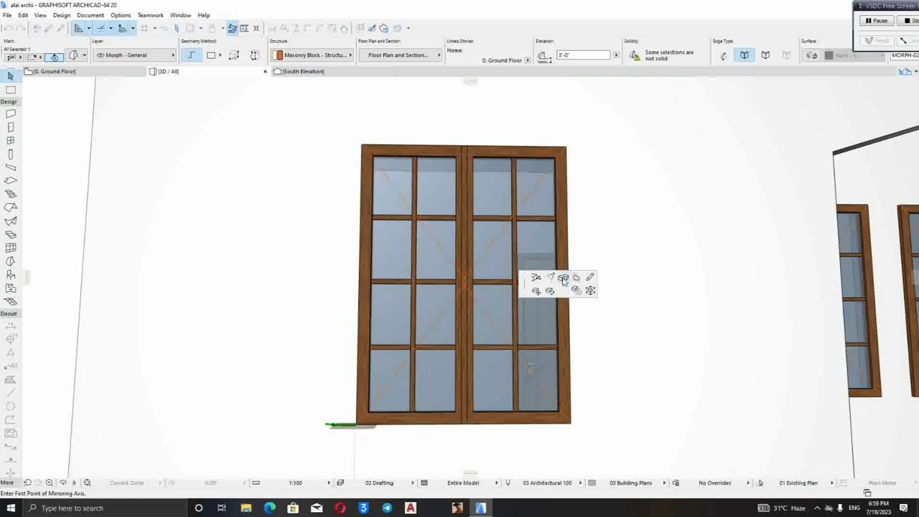
left_click(563, 278)
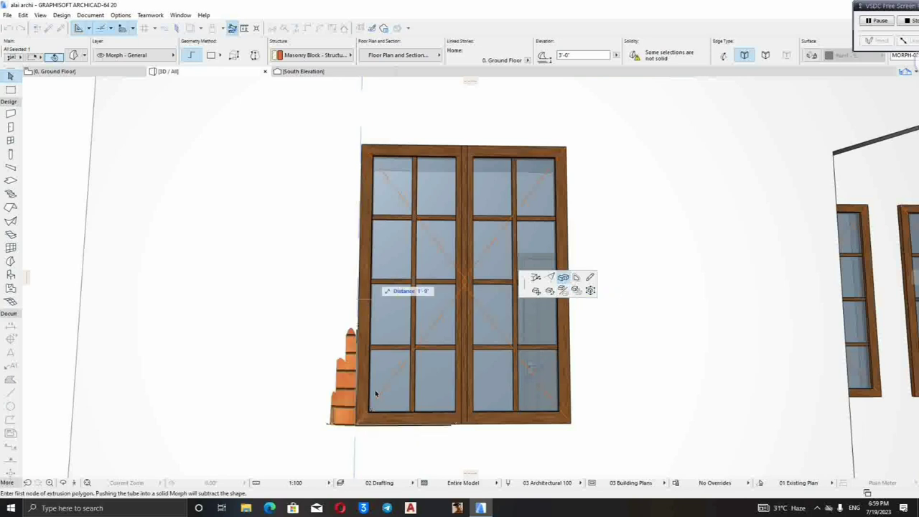
key("ctrl+z")
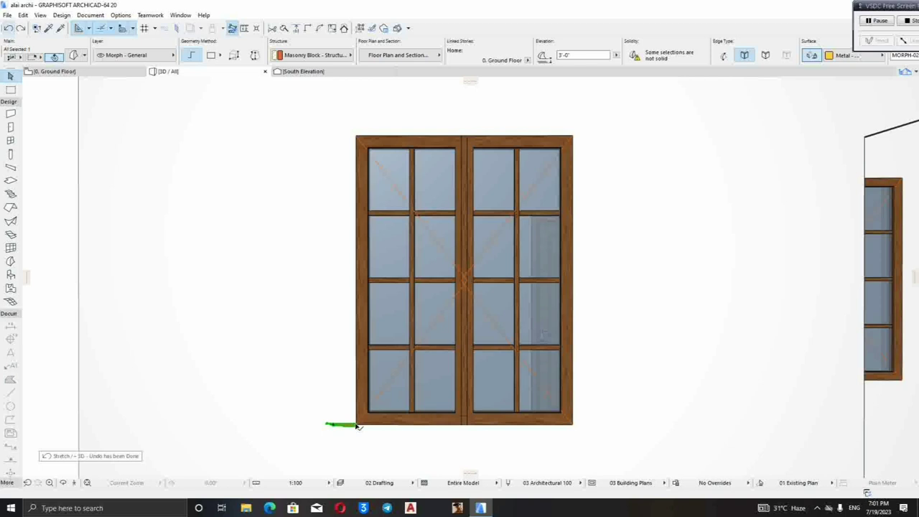
left_click(358, 426)
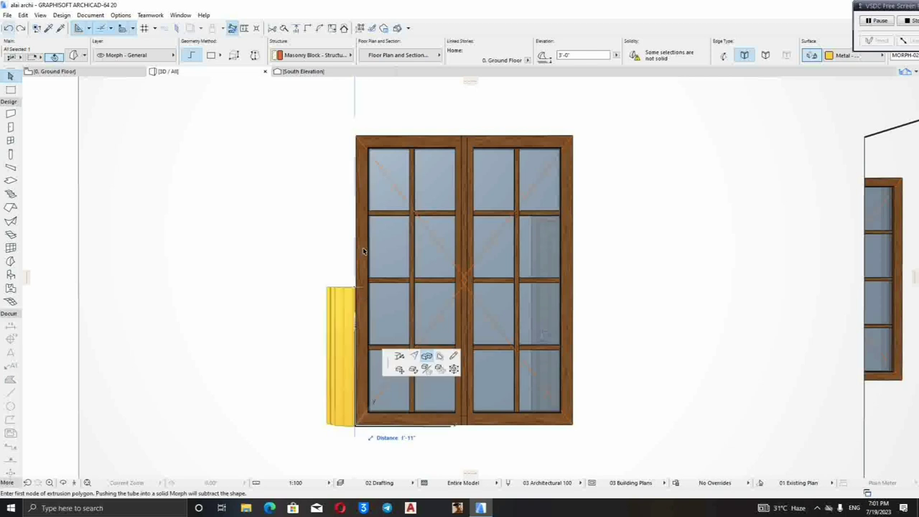
left_click(357, 138)
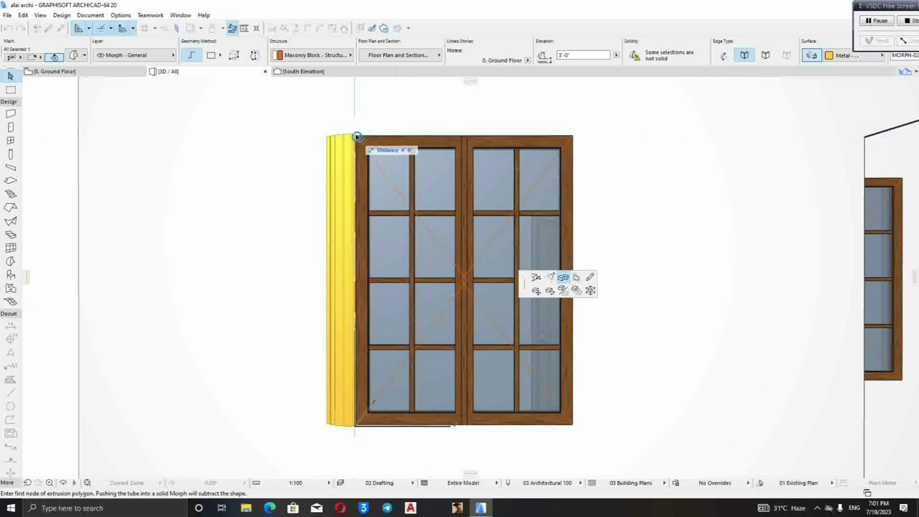
left_click(357, 136)
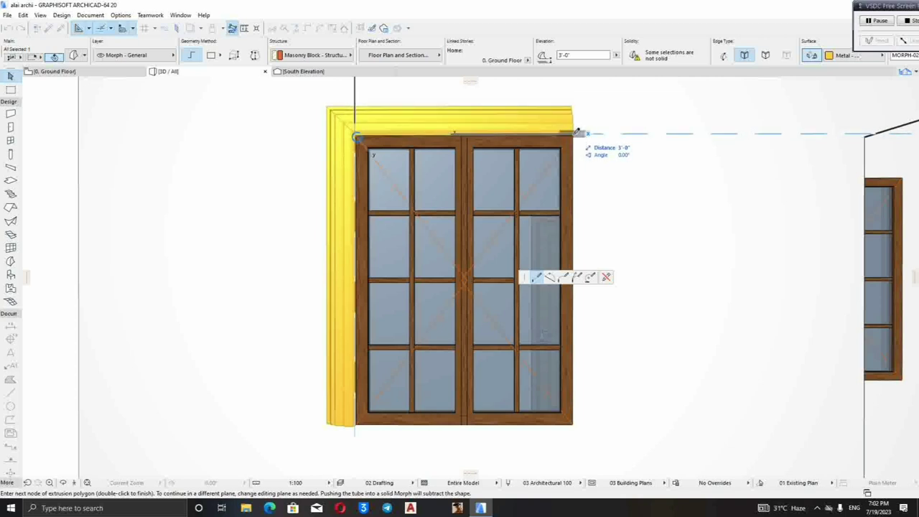
left_click(578, 132)
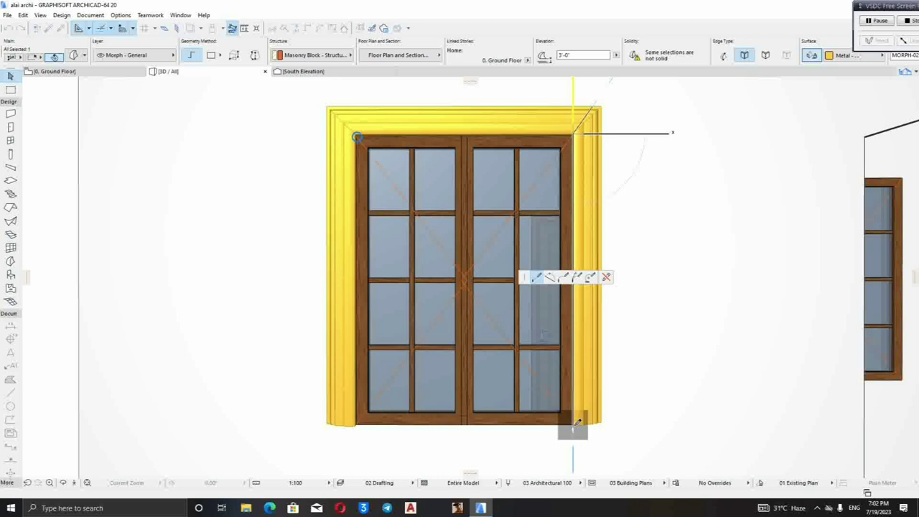
left_click(577, 422)
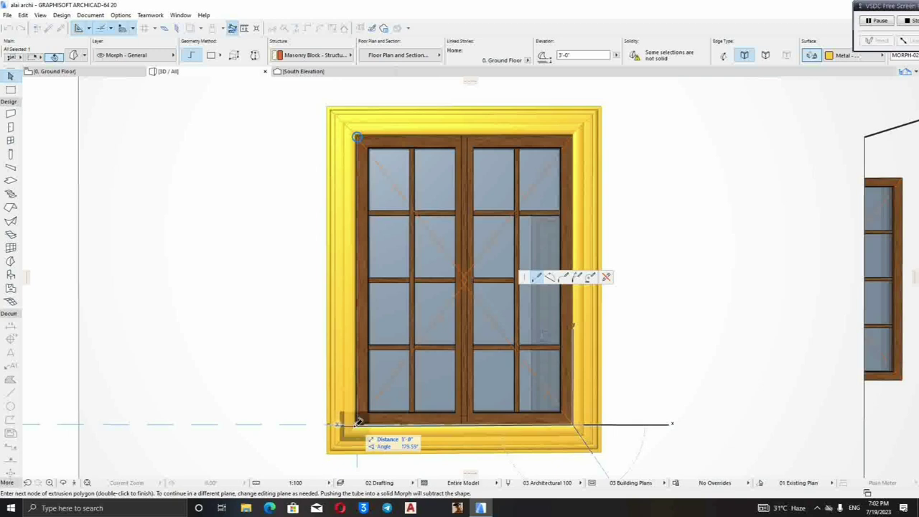
double_click(357, 422)
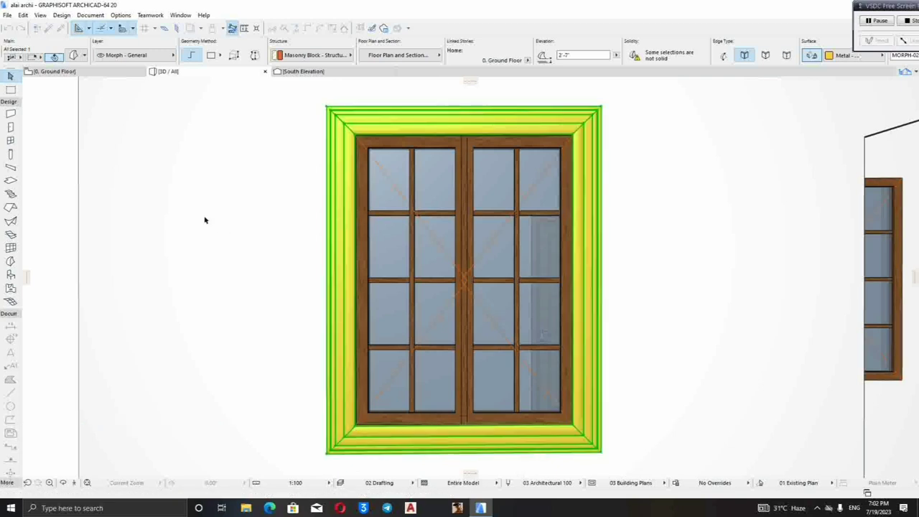
Orbit the 3D view to inspect the new window frame from two angles
left_click(63, 482)
left_click_drag(262, 348, 13, 305)
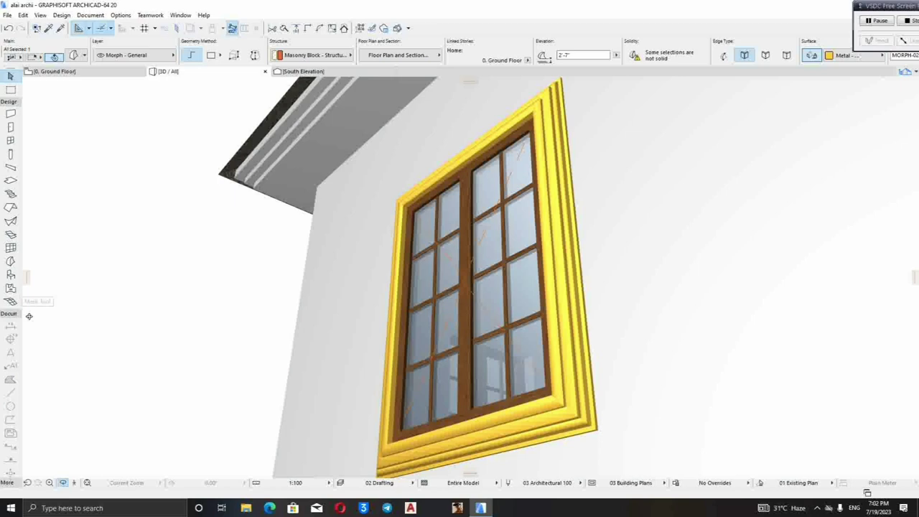
left_click_drag(28, 316, 273, 324)
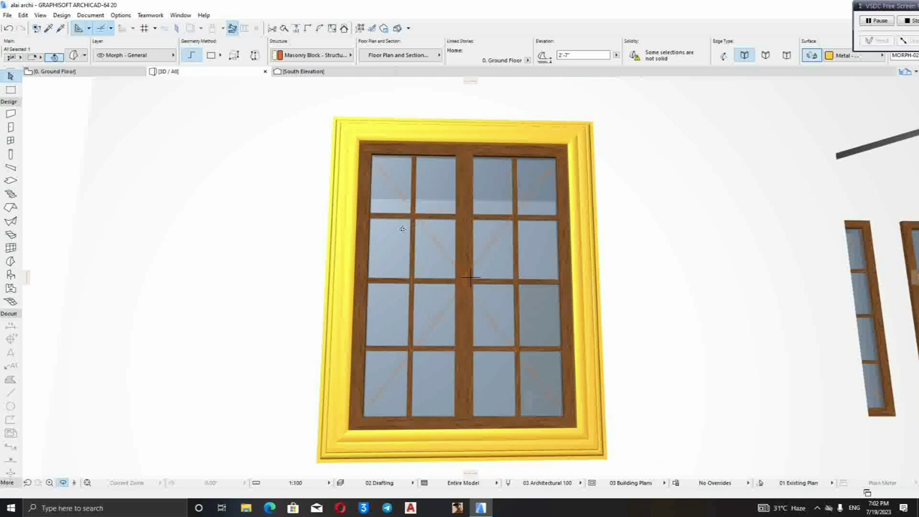
Fit the whole house in view, orbit to a near-front angle, then return to the Ground Floor plan
left_click(86, 484)
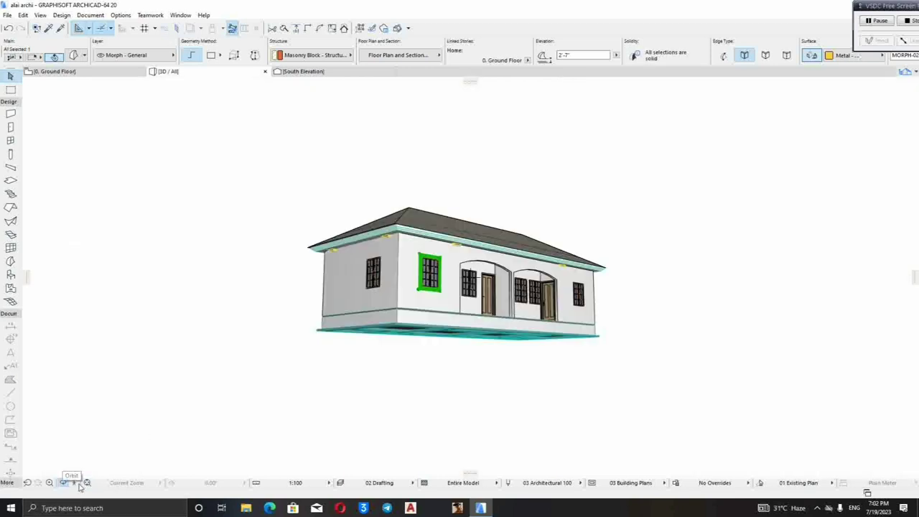
middle_click_drag(451, 236, 234, 259, "shift")
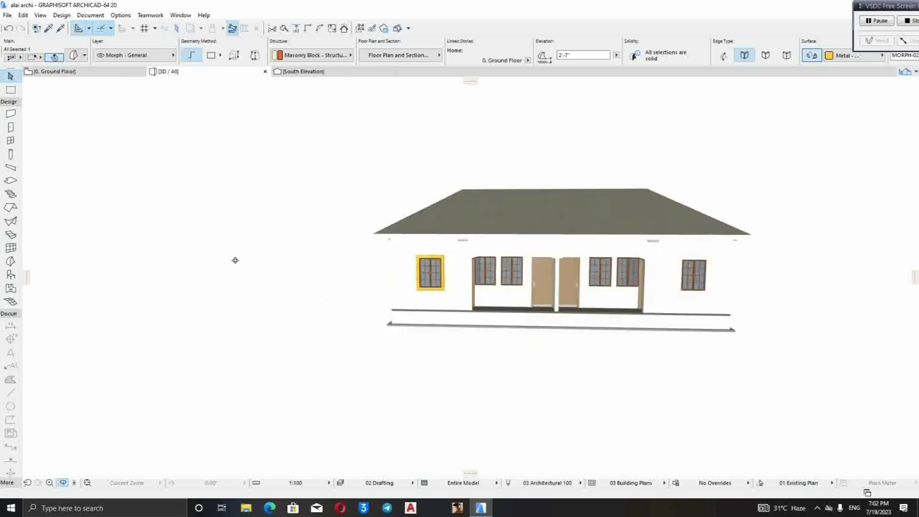
left_click(108, 74)
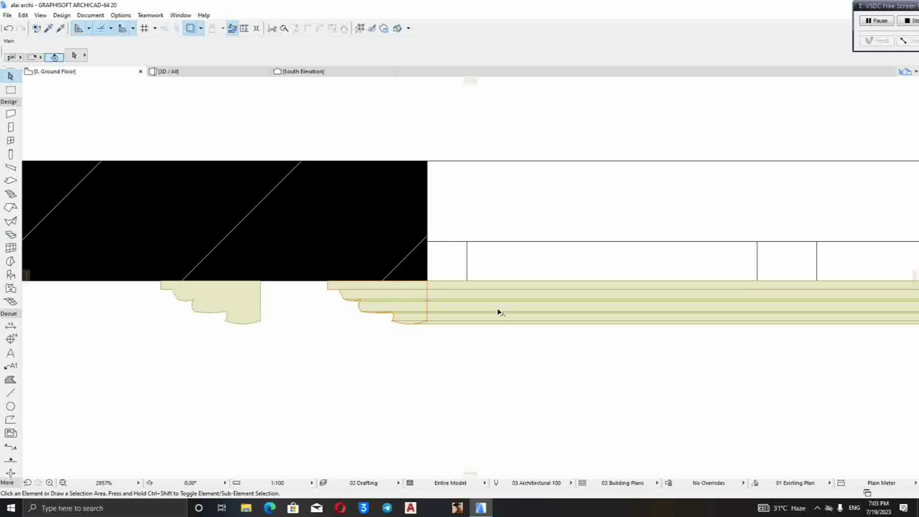
Fit the Ground Floor plan in the window, then zoom into a rectangle around the floor plan
left_click(62, 483)
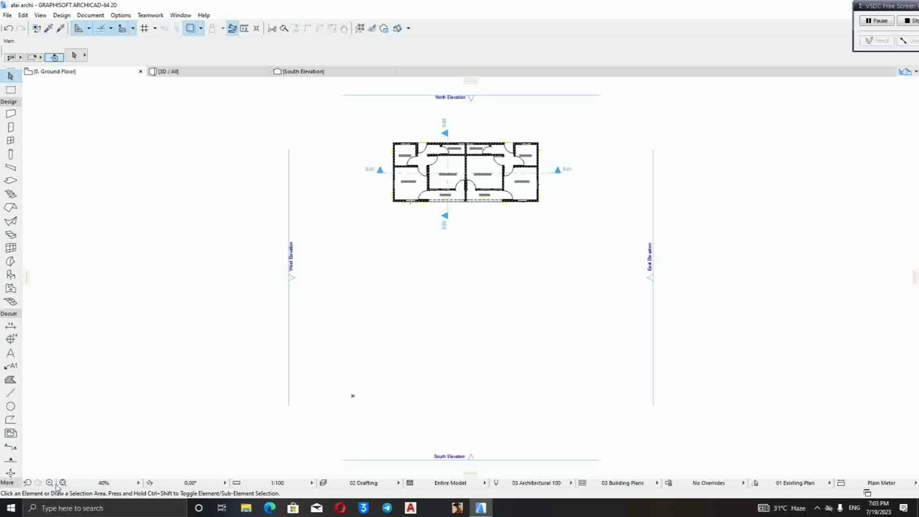
left_click(49, 483)
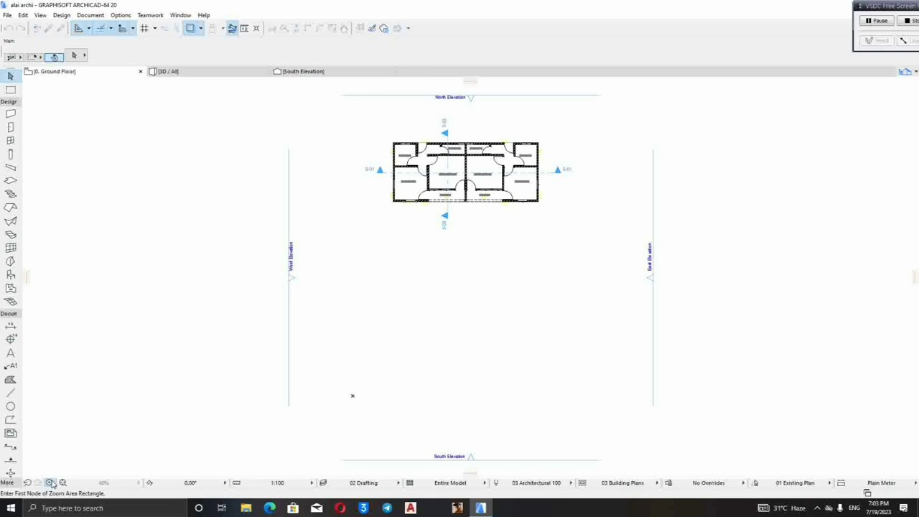
left_click(381, 206)
left_click(564, 124)
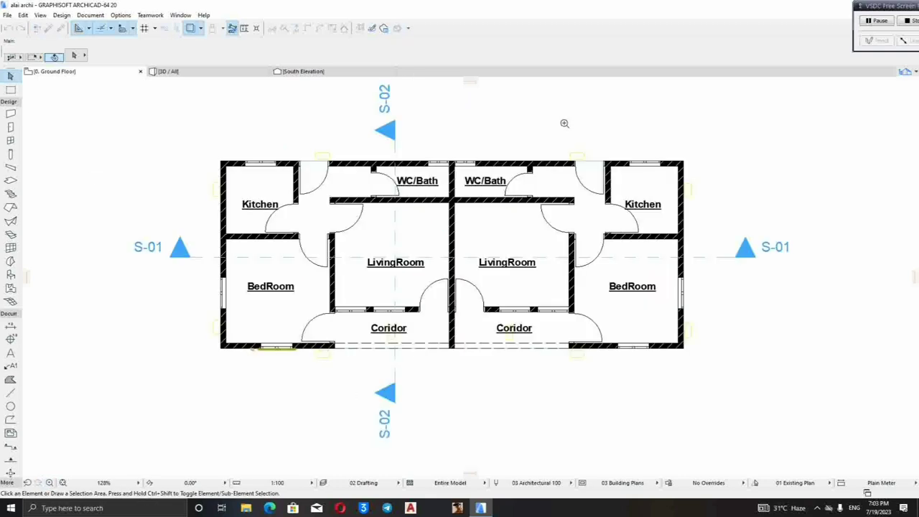